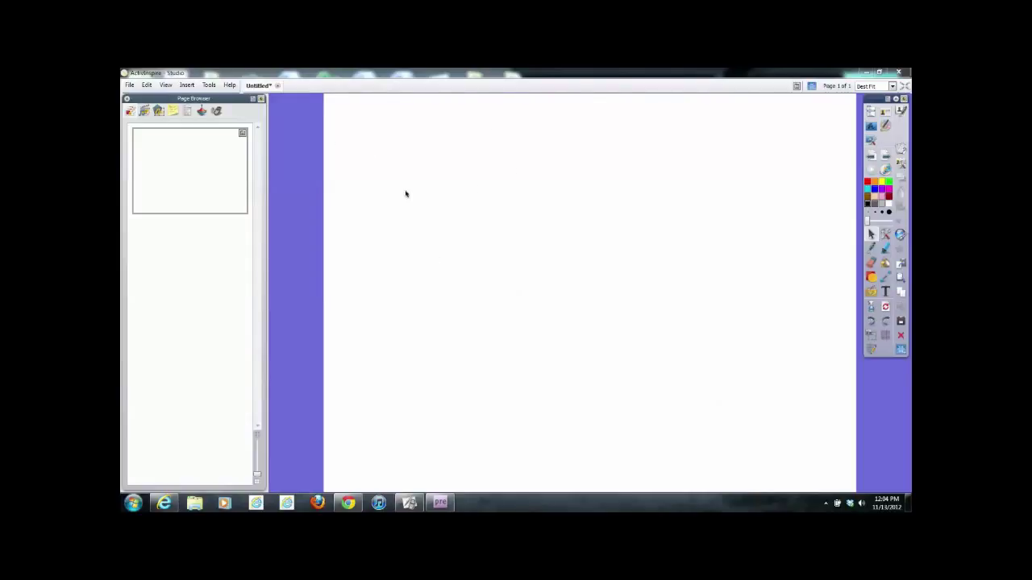
Open the Western Dubuque Community School District site from Chrome's Symbaloo start page.
{"action": "left_click", "coordinate": [348, 503]}
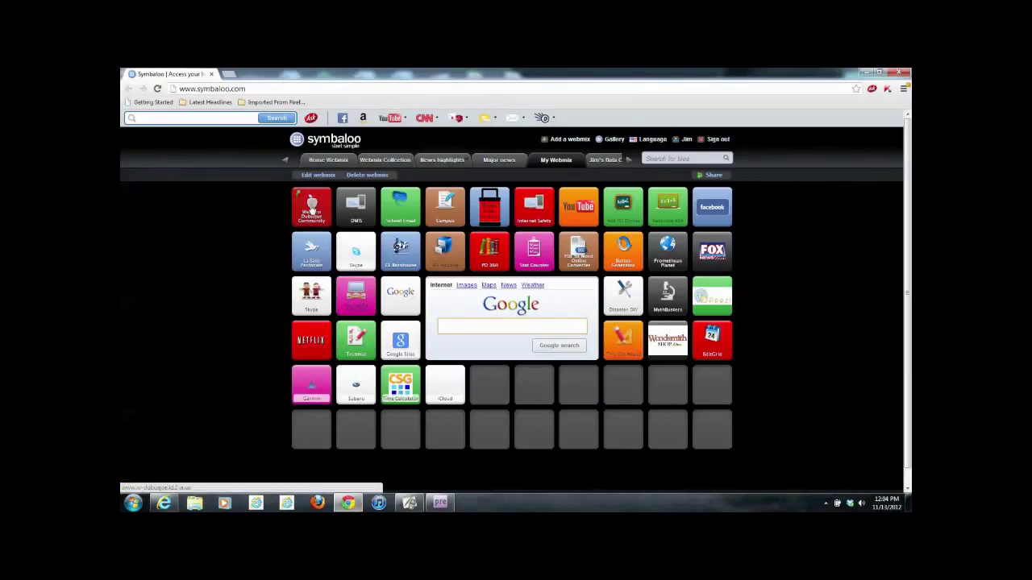
{"action": "left_click", "coordinate": [313, 208]}
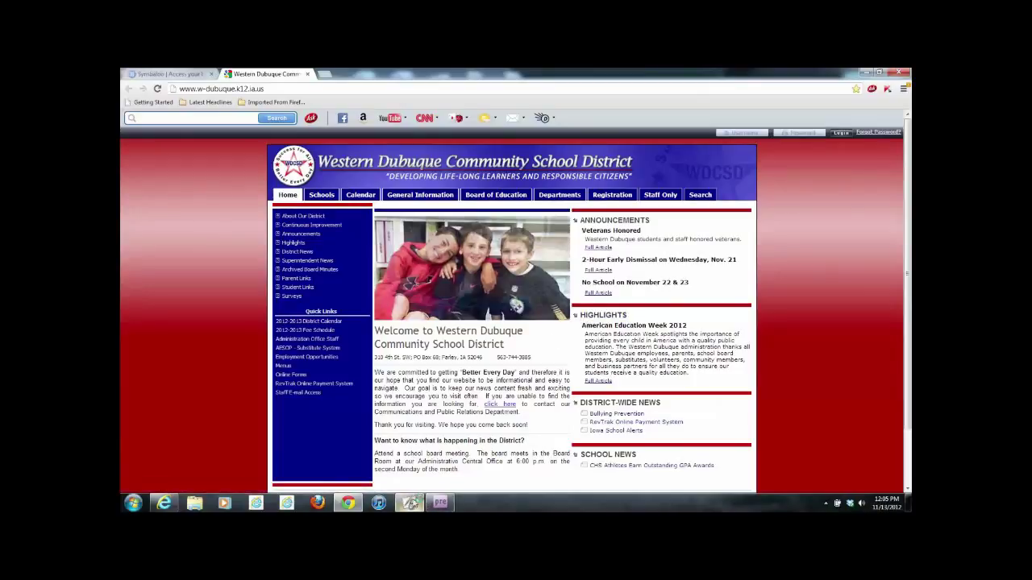
{"action": "mouse_move", "coordinate": [411, 505]}
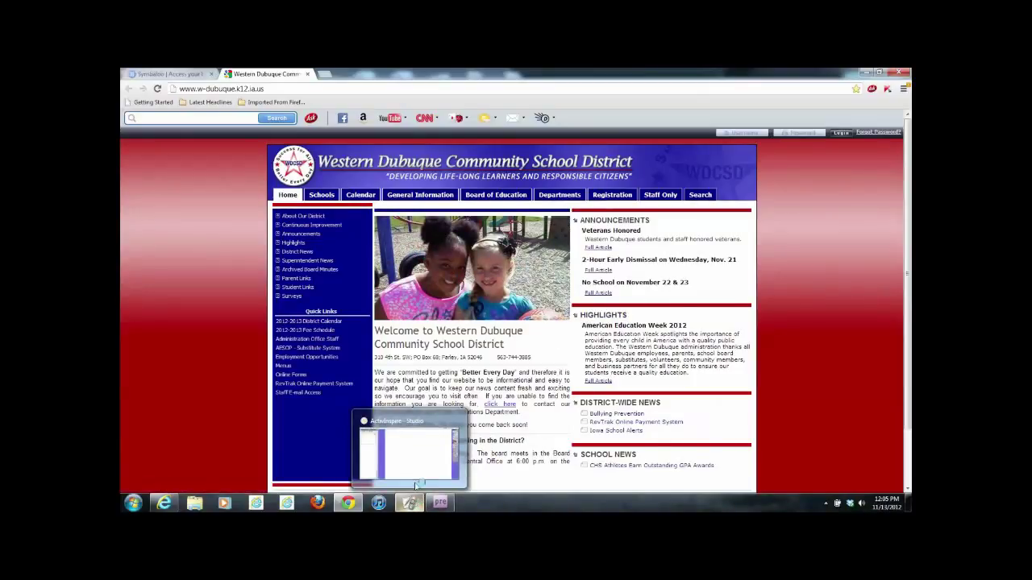
Paste the district website screenshot onto the flipchart page and drag it into position.
{"action": "left_click", "coordinate": [411, 505]}
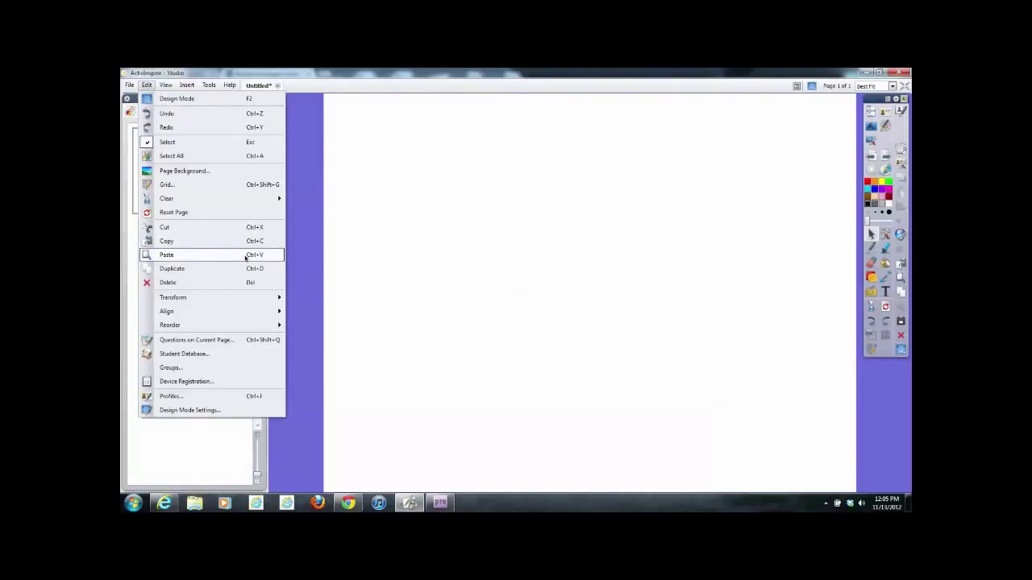
{"action": "left_click", "coordinate": [167, 257]}
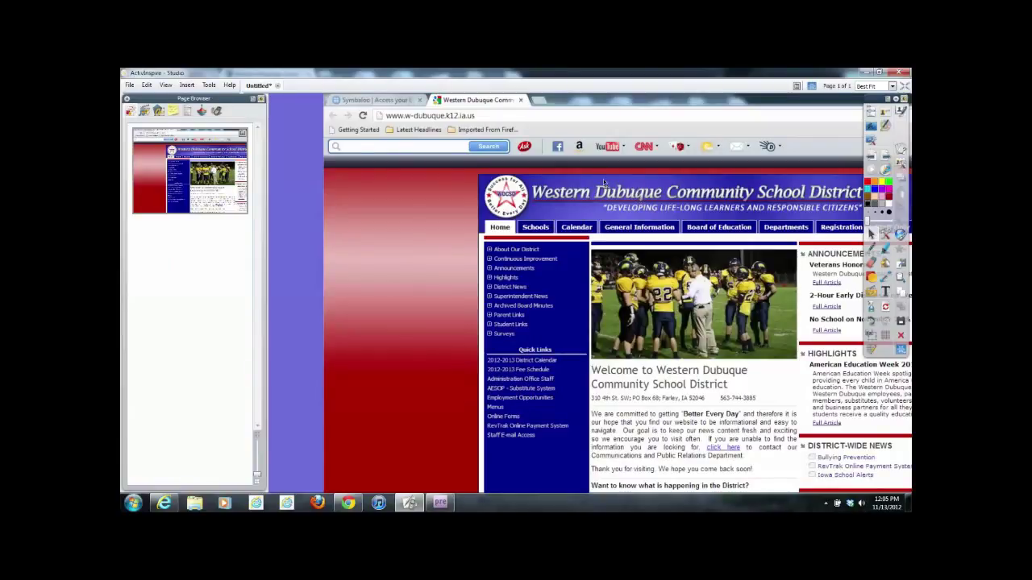
{"action": "mouse_move", "coordinate": [471, 245]}
{"action": "left_mouse_down"}
{"action": "mouse_move", "coordinate": [517, 343]}
{"action": "mouse_move", "coordinate": [455, 269]}
{"action": "mouse_move", "coordinate": [478, 257]}
{"action": "left_mouse_up"}
{"action": "mouse_move", "coordinate": [417, 220]}
{"action": "left_mouse_down"}
{"action": "mouse_move", "coordinate": [406, 220]}
{"action": "mouse_move", "coordinate": [410, 237]}
{"action": "left_mouse_up"}
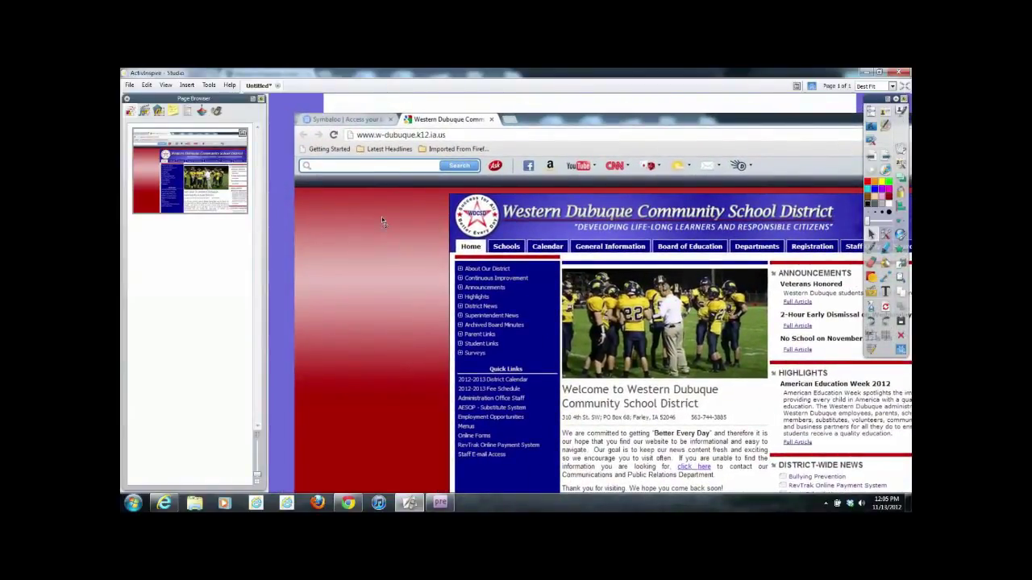
{"action": "left_click", "coordinate": [383, 221]}
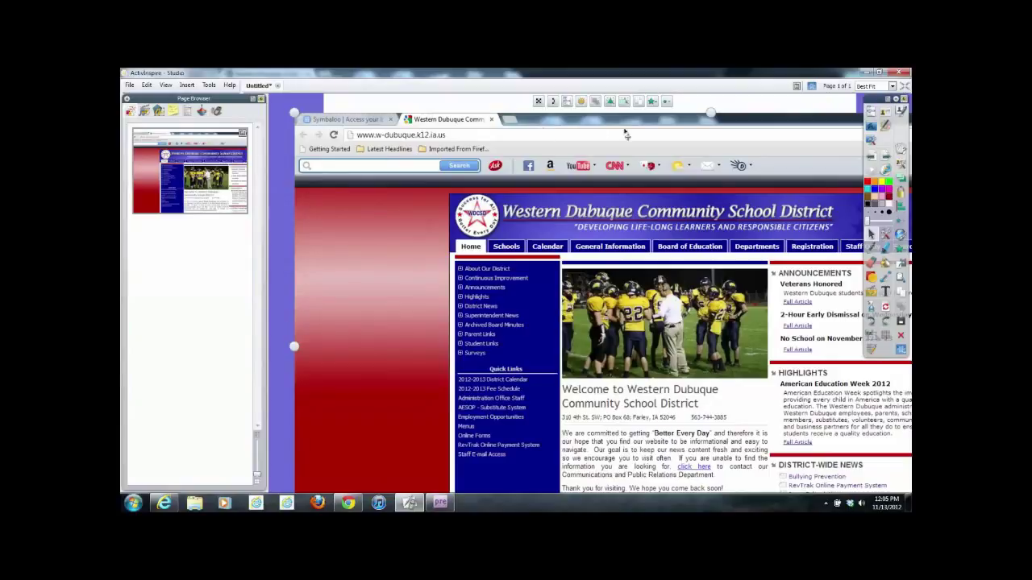
{"action": "left_click_drag", "start_coordinate": [398, 282], "coordinate": [381, 270]}
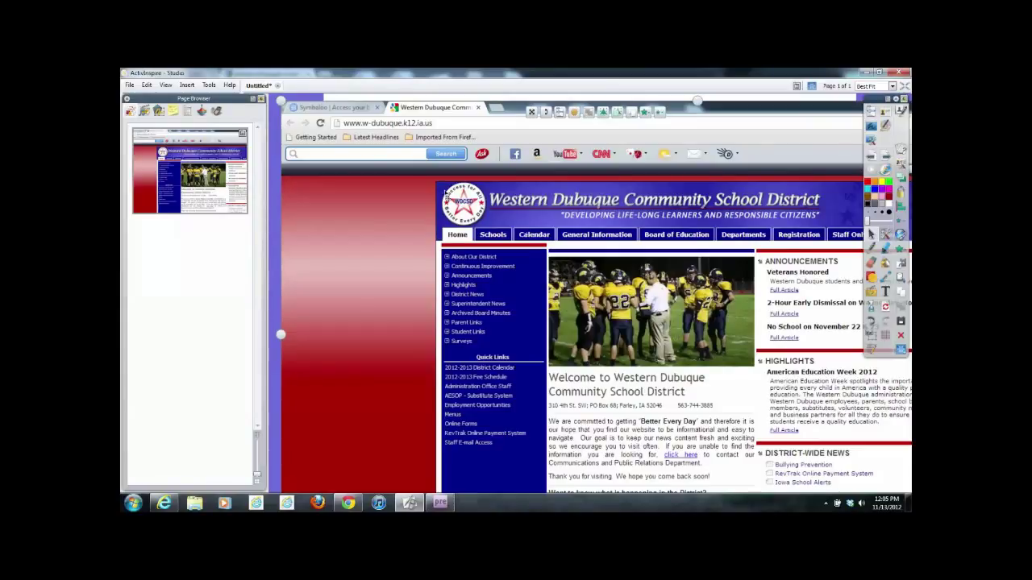
{"action": "left_click", "coordinate": [209, 85]}
Area-snapshot the football team photo (417 × 223) onto the current flipchart page.
{"action": "mouse_move", "coordinate": [225, 297]}
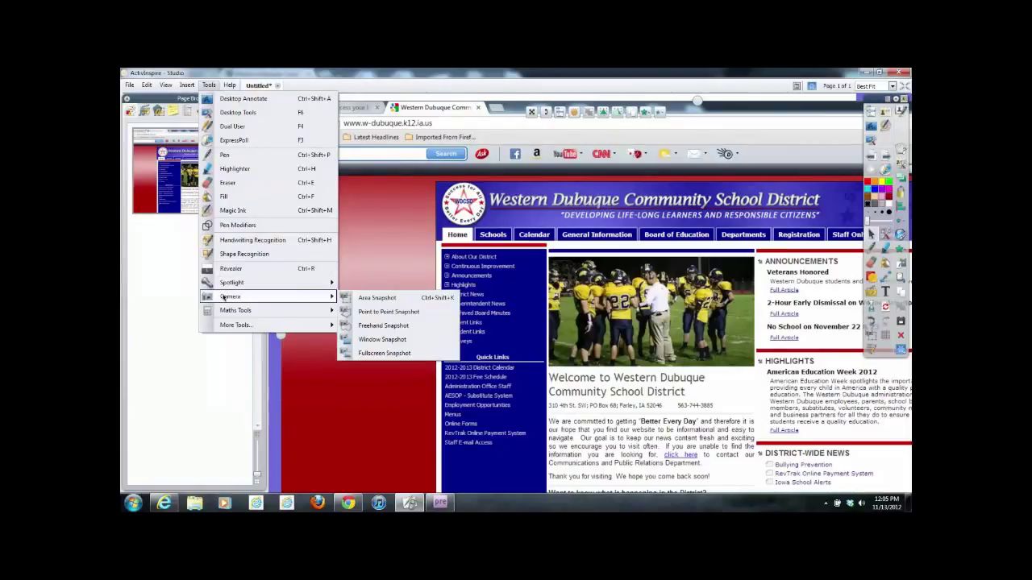
{"action": "left_click", "coordinate": [377, 298]}
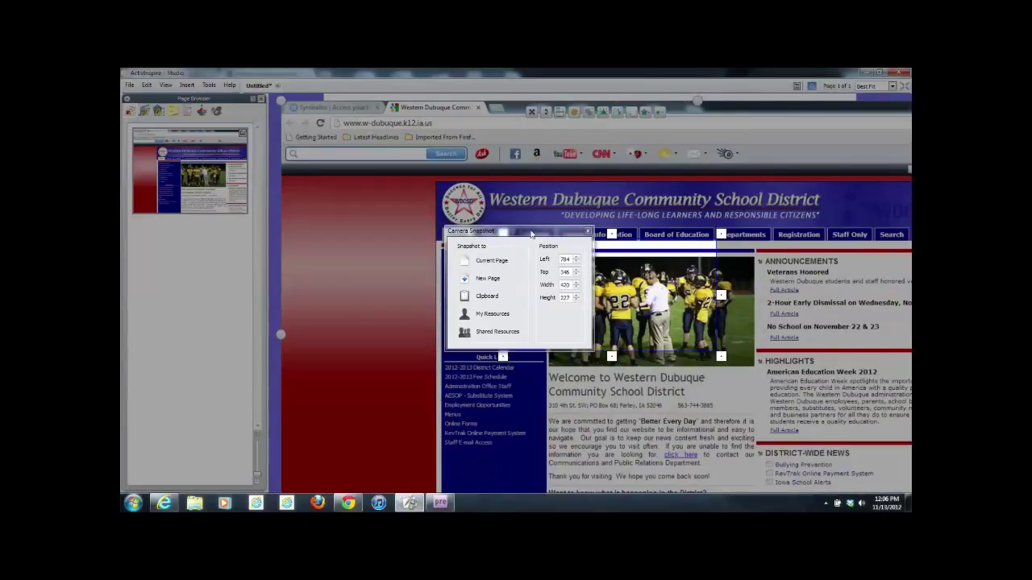
{"action": "left_click_drag", "start_coordinate": [532, 234], "coordinate": [317, 253]}
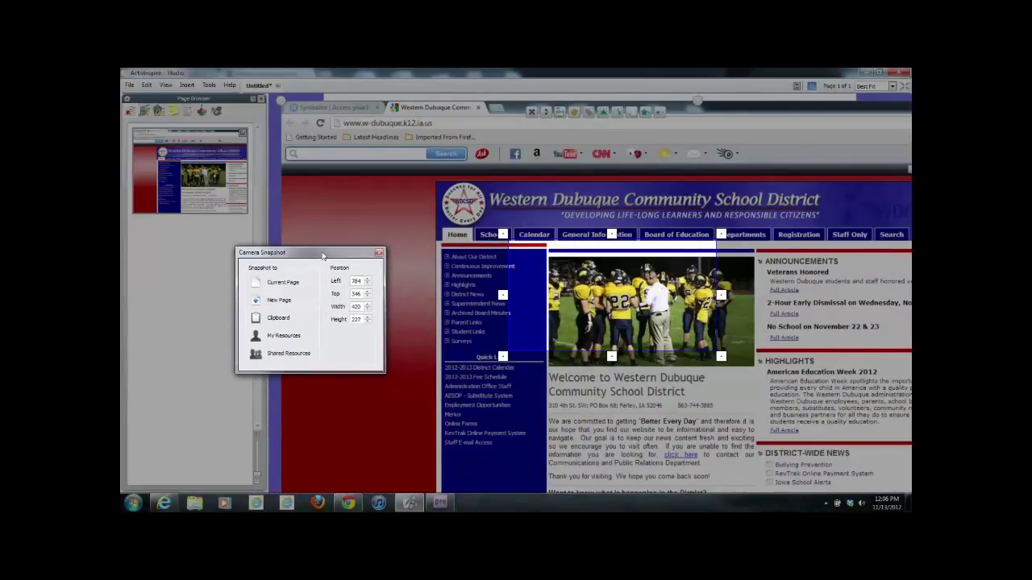
{"action": "left_click_drag", "start_coordinate": [580, 275], "coordinate": [618, 296]}
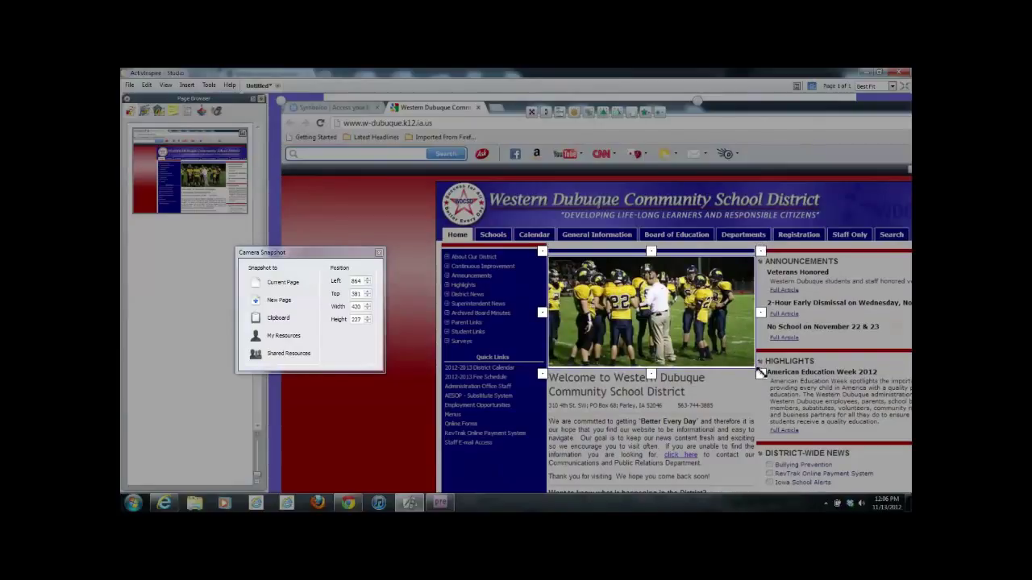
{"action": "left_click_drag", "start_coordinate": [761, 374], "coordinate": [759, 372]}
{"action": "left_click_drag", "start_coordinate": [542, 311], "coordinate": [545, 312]}
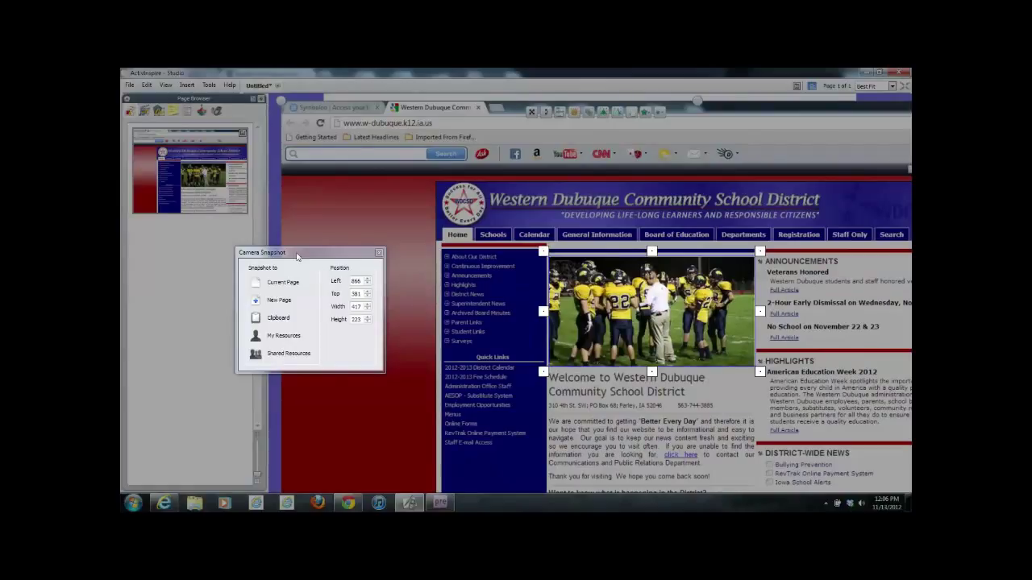
{"action": "left_click_drag", "start_coordinate": [300, 254], "coordinate": [360, 252]}
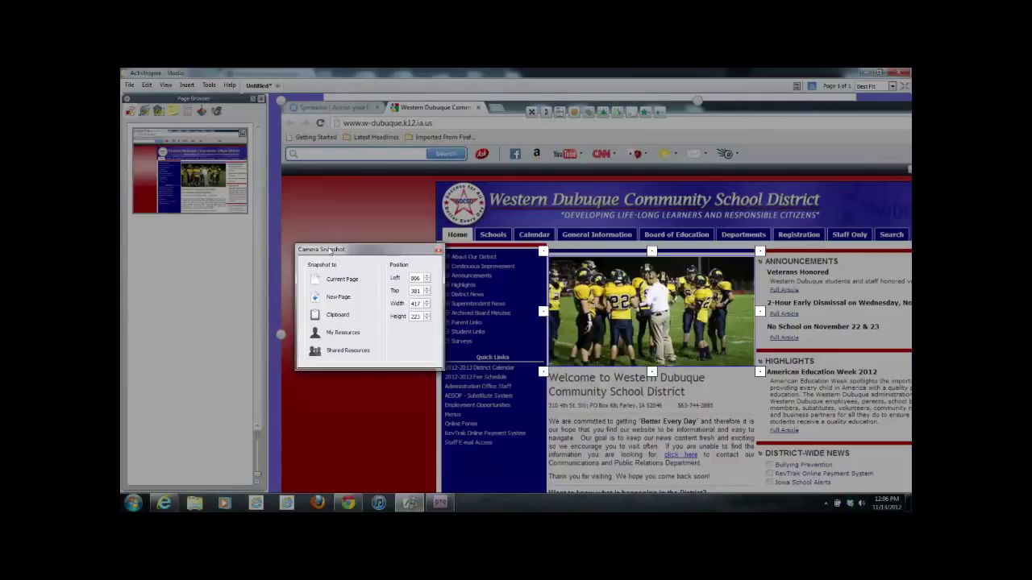
{"action": "left_click", "coordinate": [356, 280]}
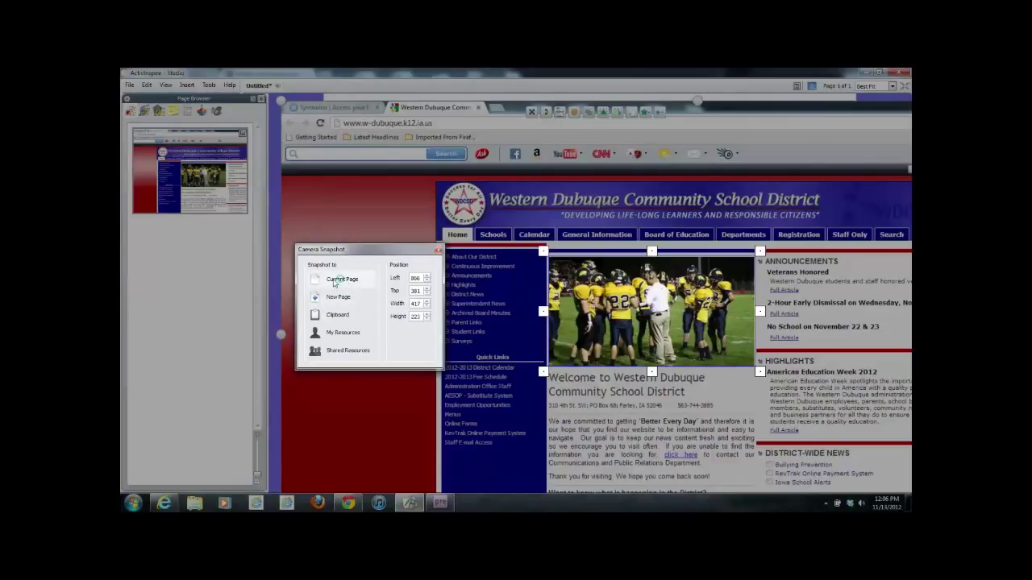
{"action": "left_click", "coordinate": [335, 280]}
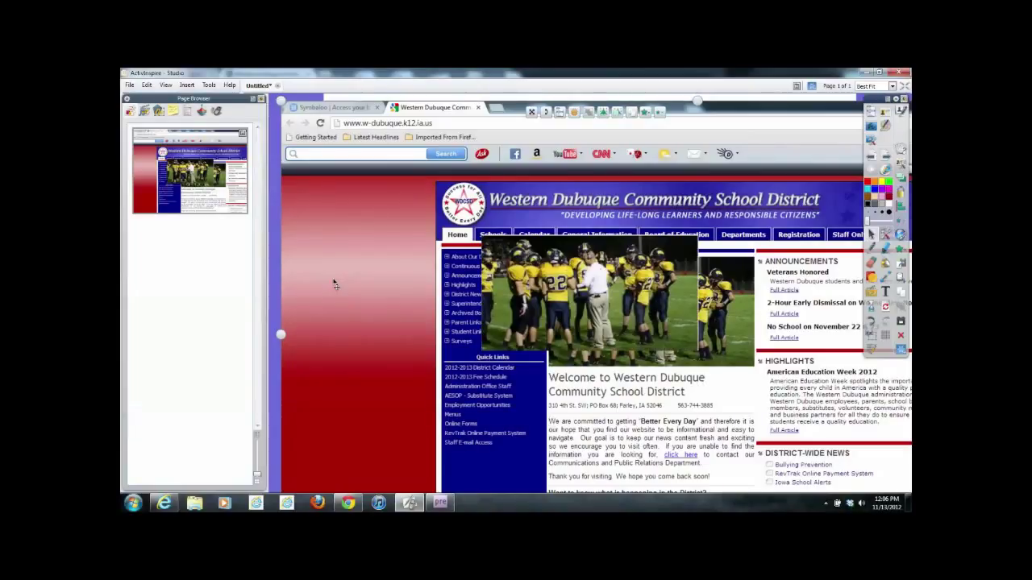
Delete the large website screenshot, leaving the football snapshot on the page.
{"action": "left_click_drag", "start_coordinate": [632, 269], "coordinate": [541, 340]}
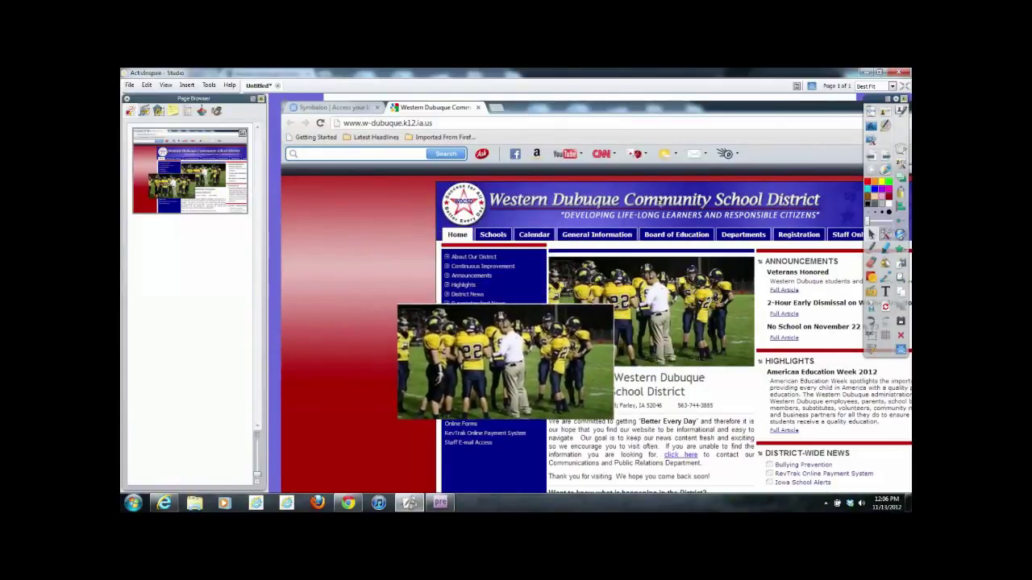
{"action": "left_click", "coordinate": [409, 208]}
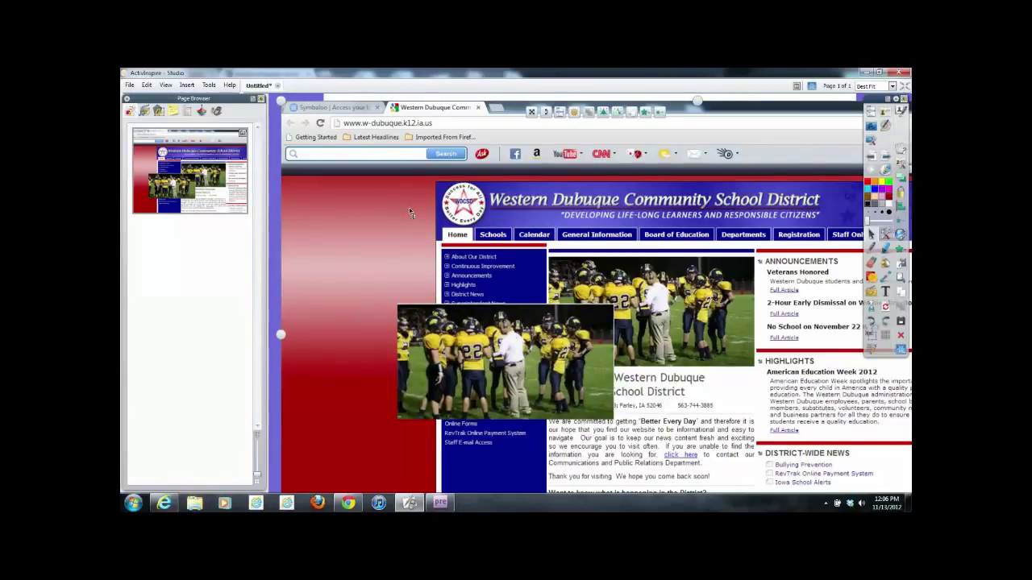
{"action": "key", "text": "Delete"}
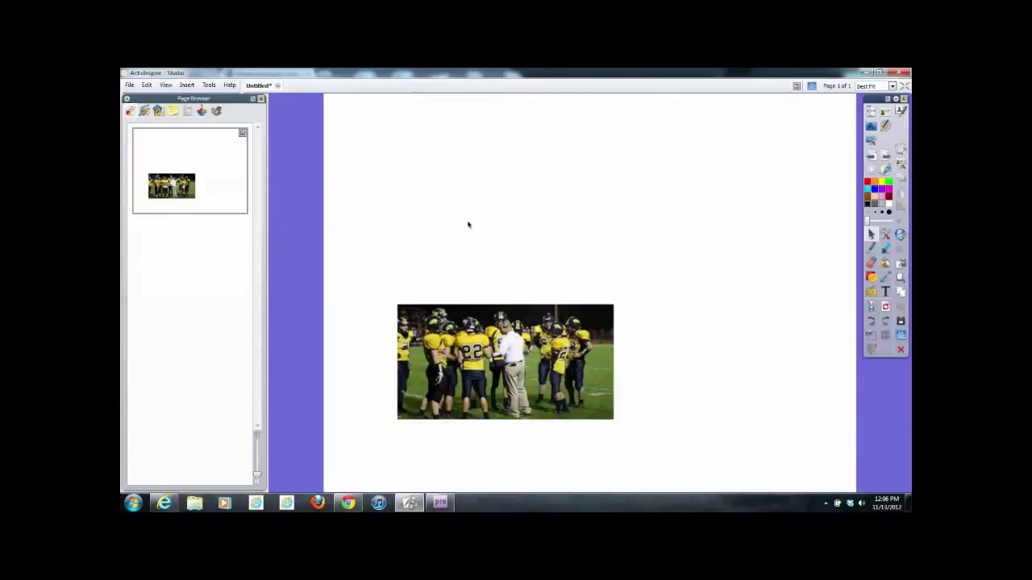
Move the football photo near the top of the page and enlarge it.
{"action": "left_click_drag", "start_coordinate": [516, 370], "coordinate": [511, 244]}
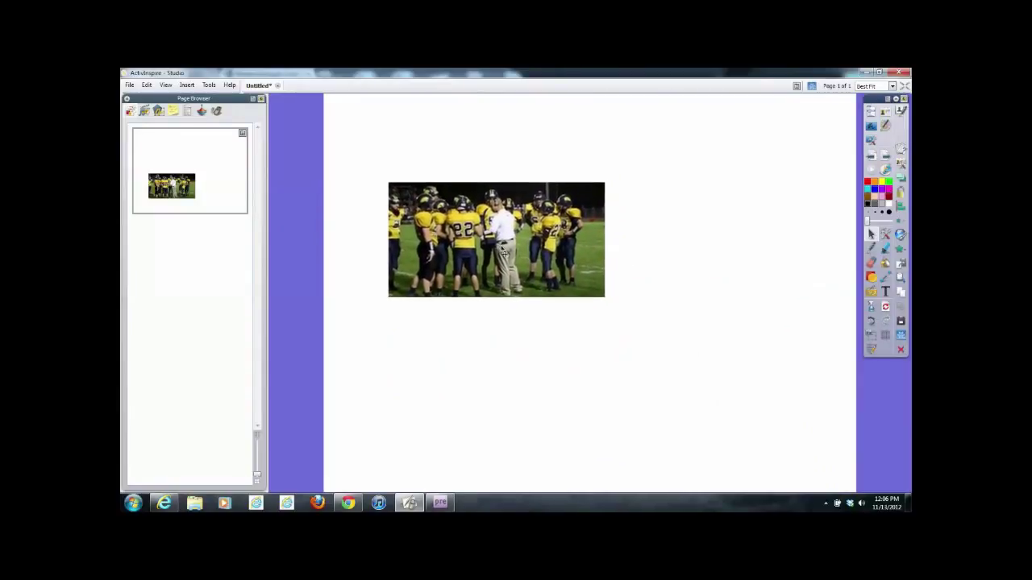
{"action": "left_click", "coordinate": [485, 249]}
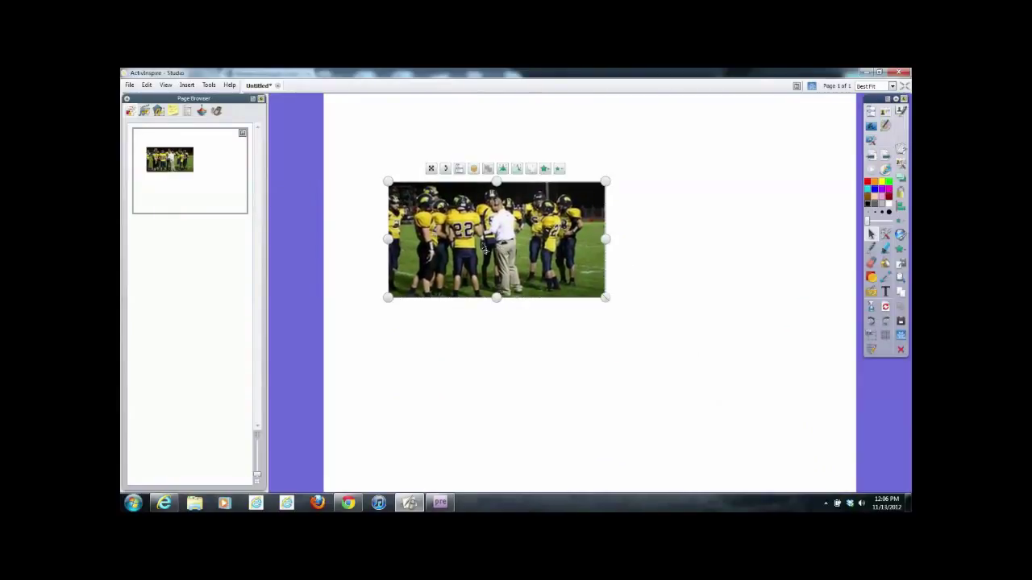
{"action": "left_click_drag", "start_coordinate": [607, 296], "coordinate": [629, 309]}
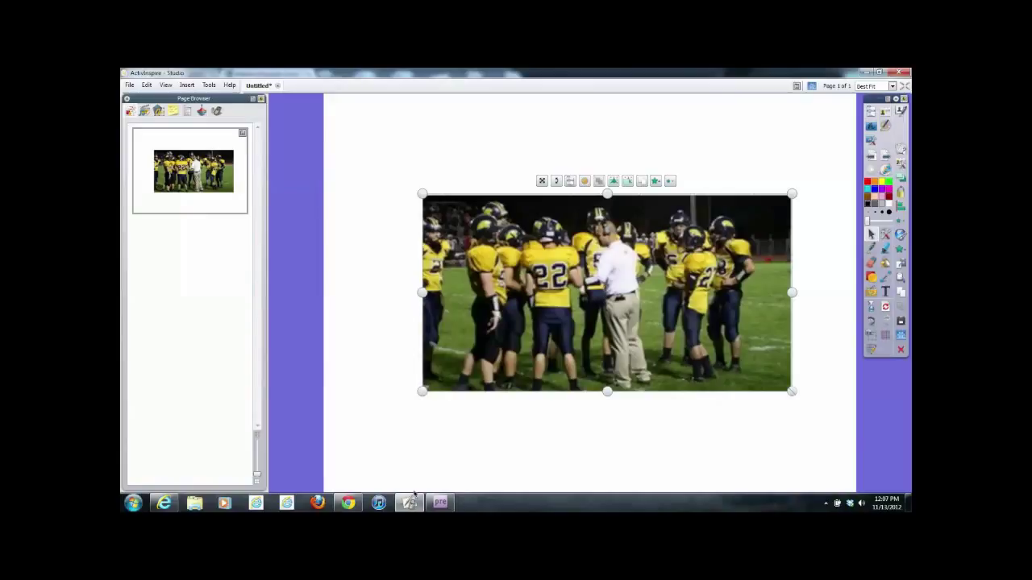
{"action": "left_click", "coordinate": [348, 504]}
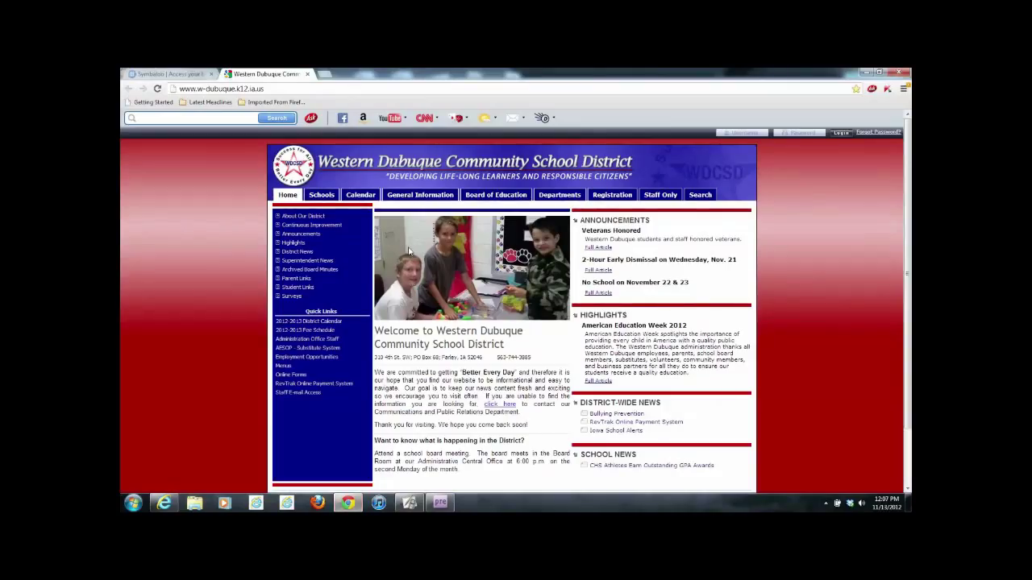
{"action": "left_click", "coordinate": [226, 89]}
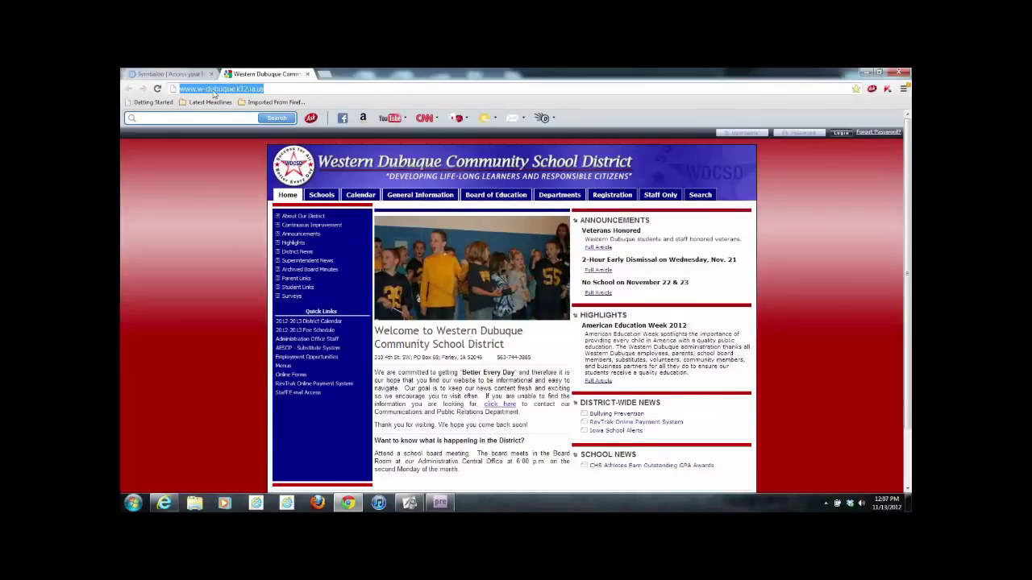
{"action": "right_click", "coordinate": [213, 92]}
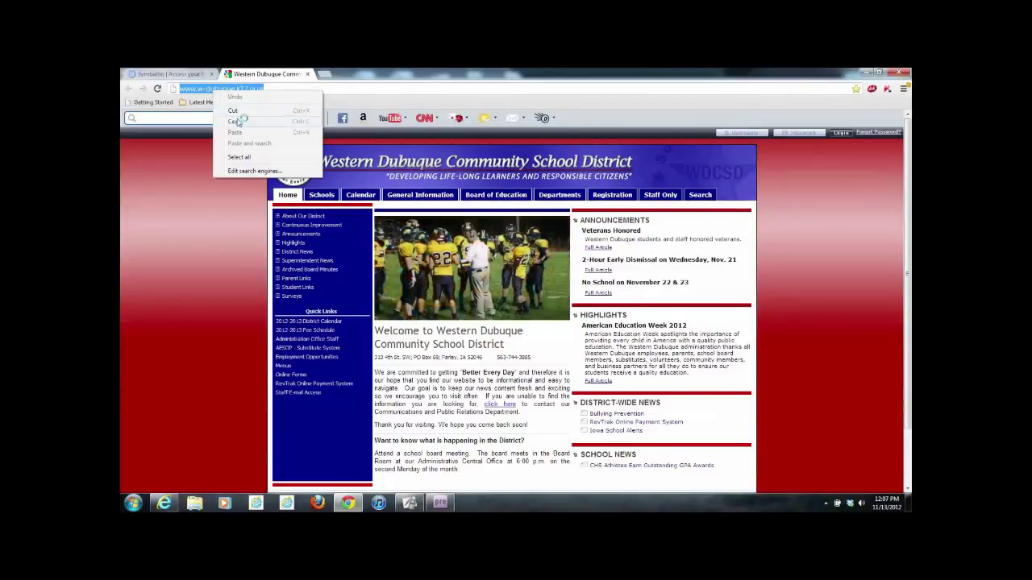
{"action": "left_click", "coordinate": [237, 121]}
{"action": "mouse_move", "coordinate": [412, 506]}
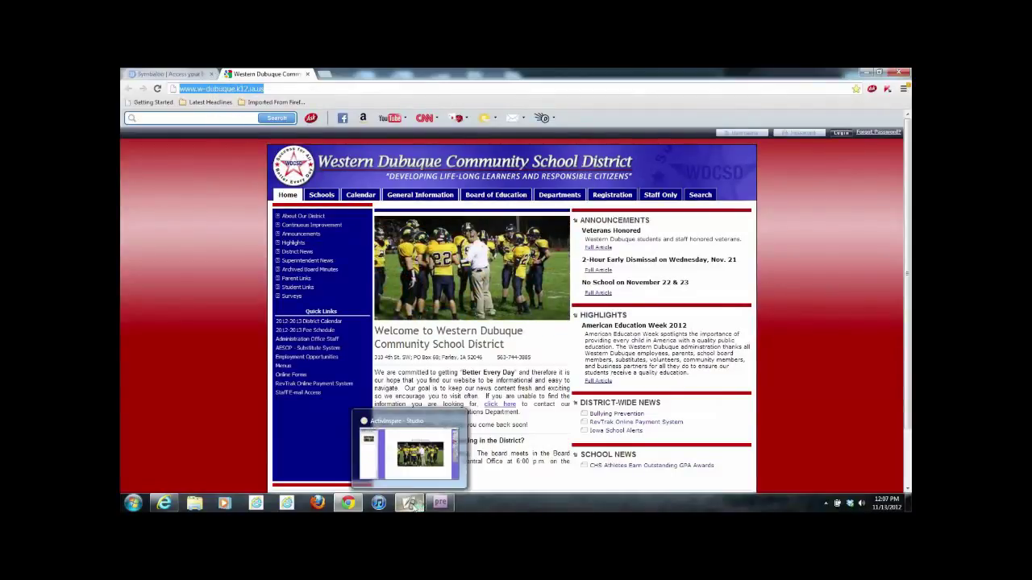
{"action": "left_click", "coordinate": [411, 506]}
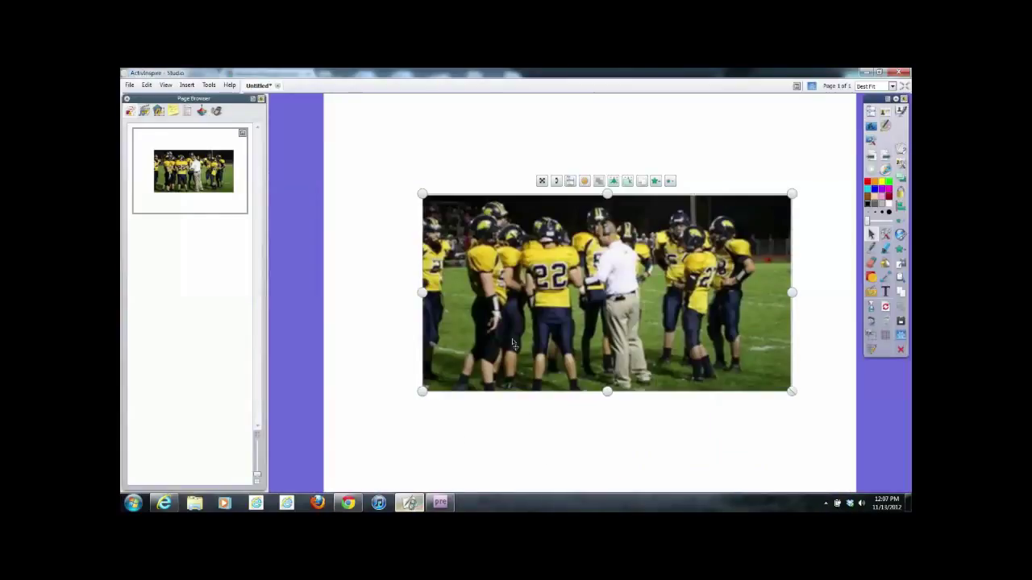
Give the football photo an Open Website action with the pasted district address.
{"action": "left_click", "coordinate": [201, 112]}
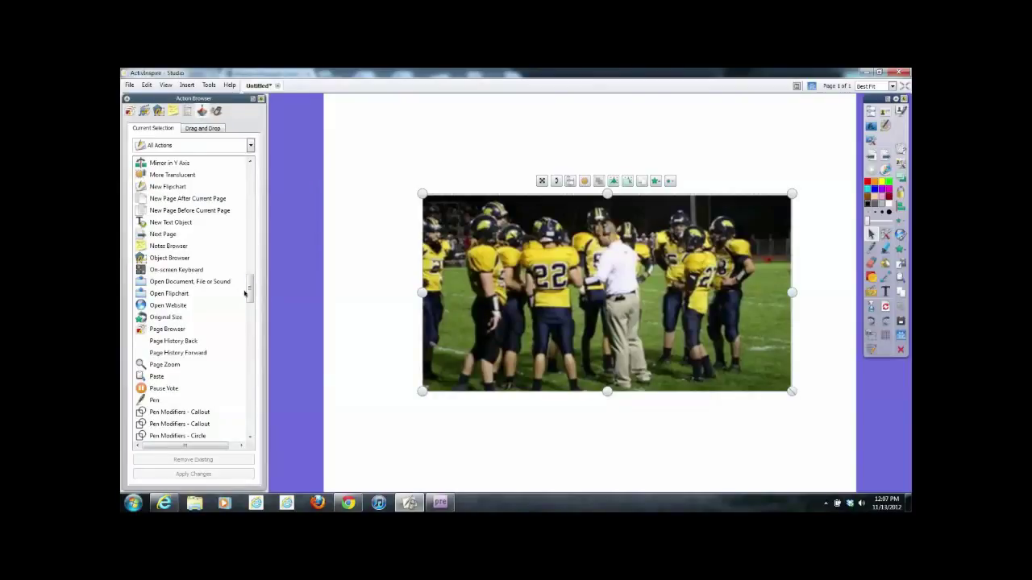
{"action": "mouse_move", "coordinate": [250, 285]}
{"action": "left_mouse_down"}
{"action": "mouse_move", "coordinate": [249, 199]}
{"action": "mouse_move", "coordinate": [252, 290]}
{"action": "left_mouse_up"}
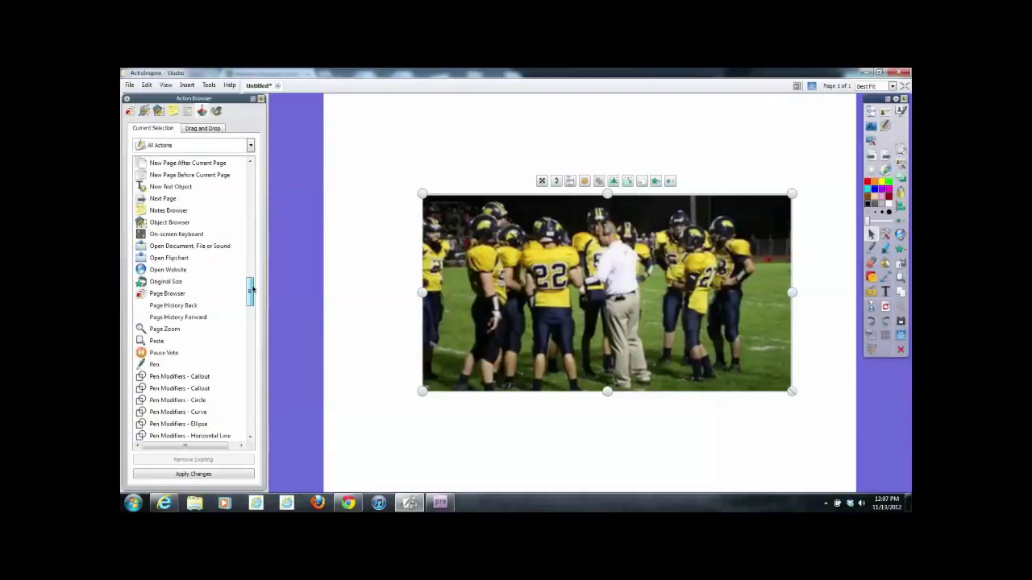
{"action": "left_click", "coordinate": [158, 271]}
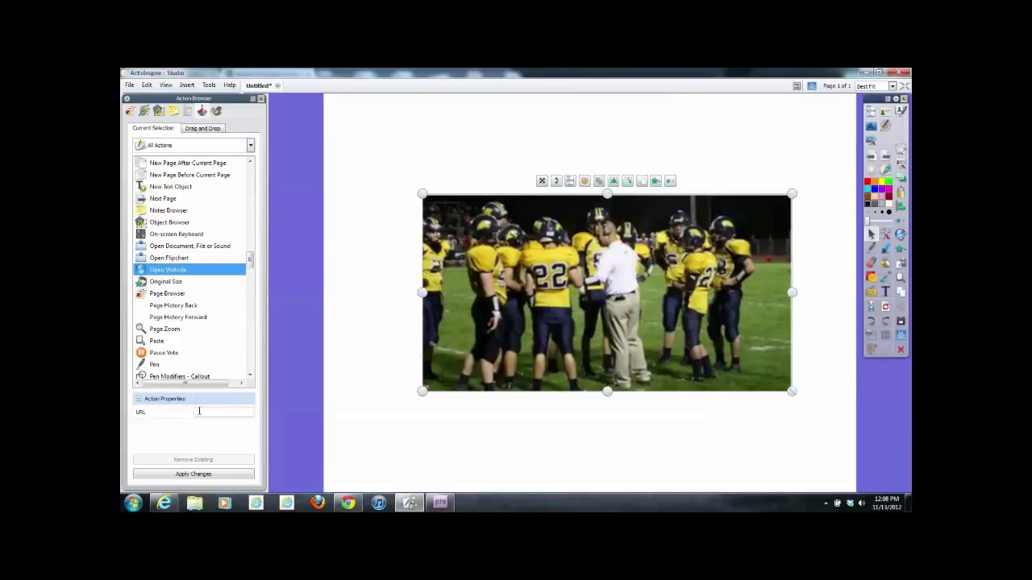
{"action": "left_click", "coordinate": [199, 412]}
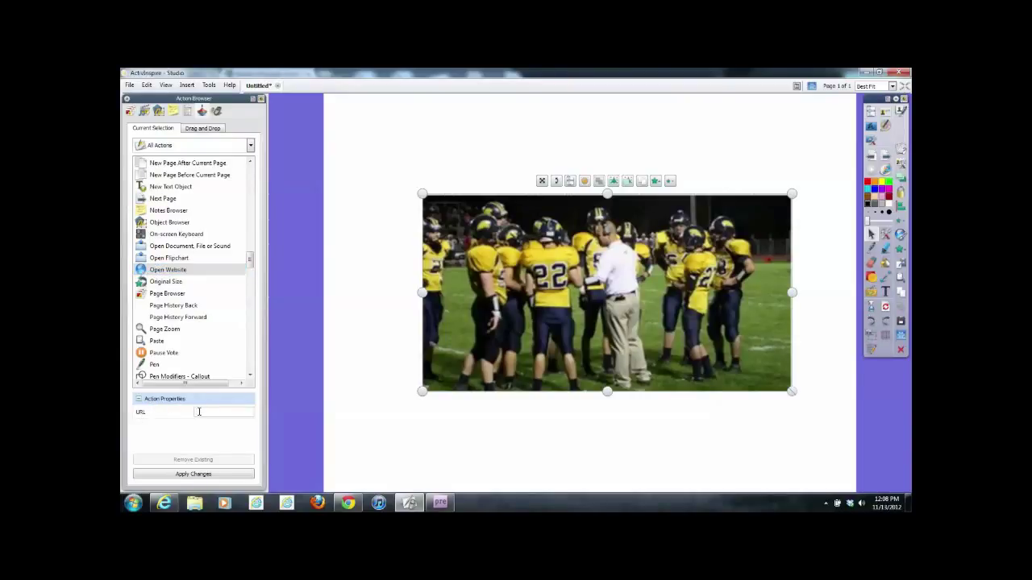
{"action": "right_click", "coordinate": [198, 412]}
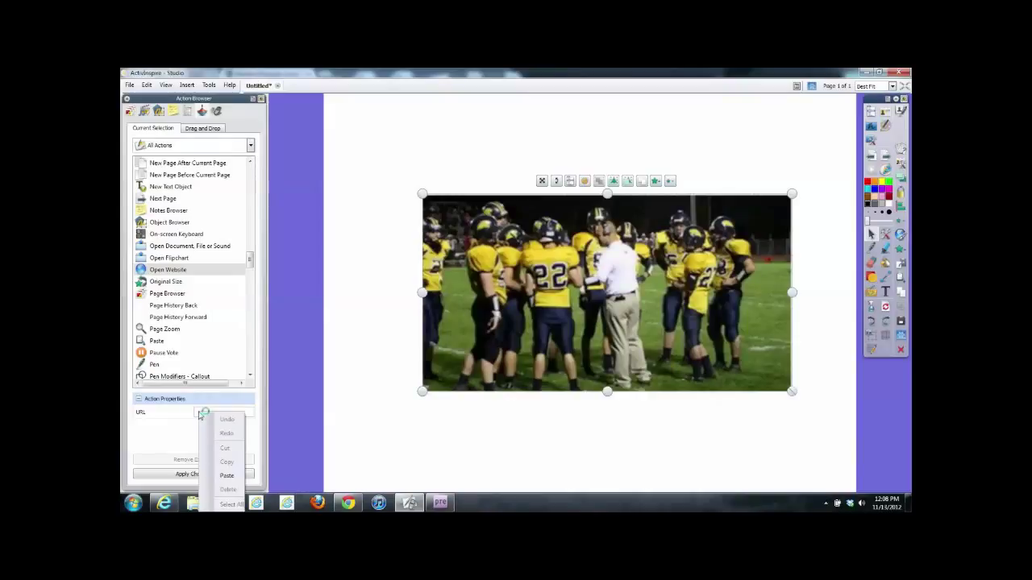
{"action": "left_click", "coordinate": [227, 475]}
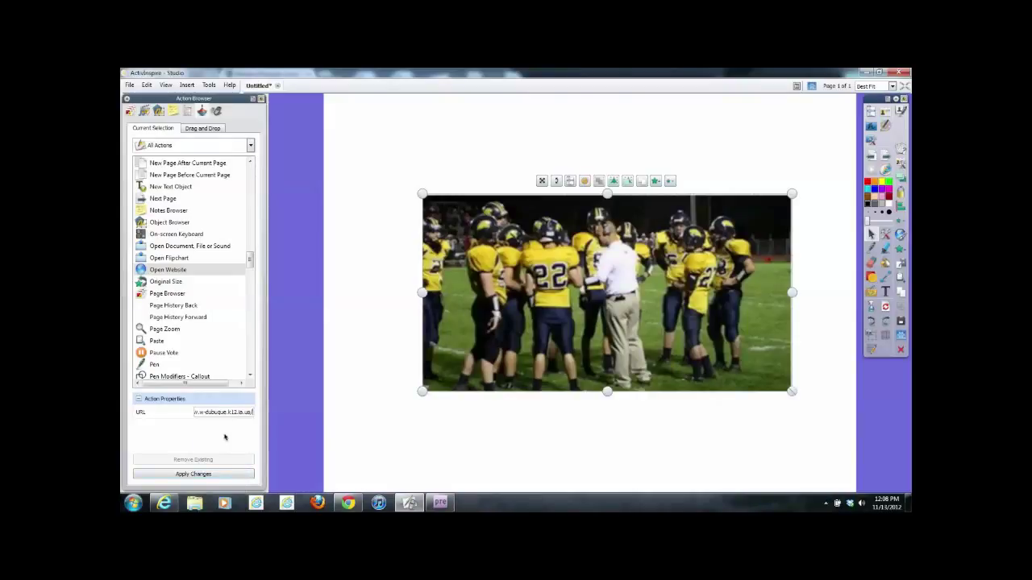
{"action": "left_click", "coordinate": [188, 476]}
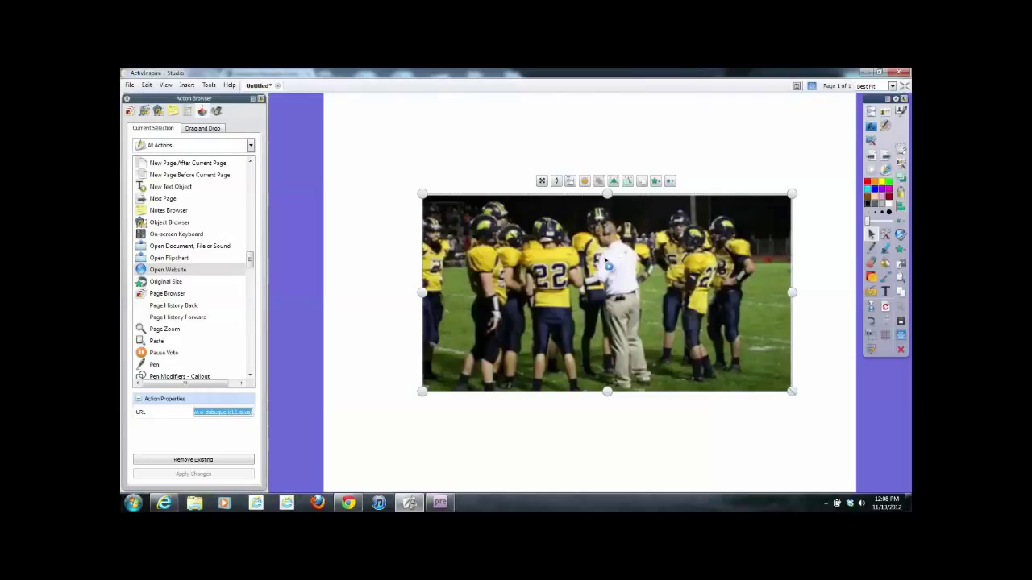
{"action": "left_click", "coordinate": [606, 261]}
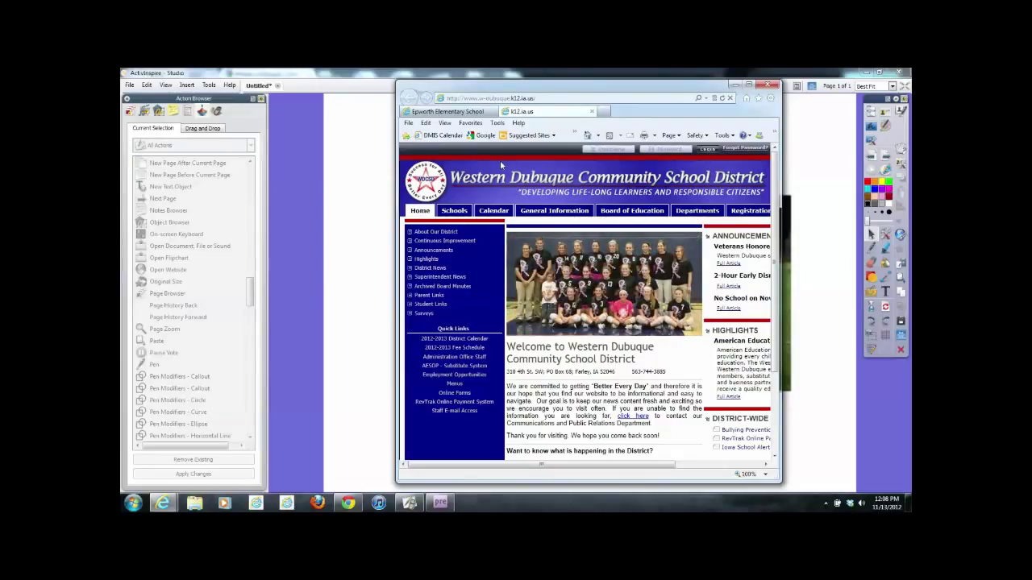
Close the district website tab in Internet Explorer, keeping the Epworth Elementary page.
{"action": "left_click", "coordinate": [770, 85]}
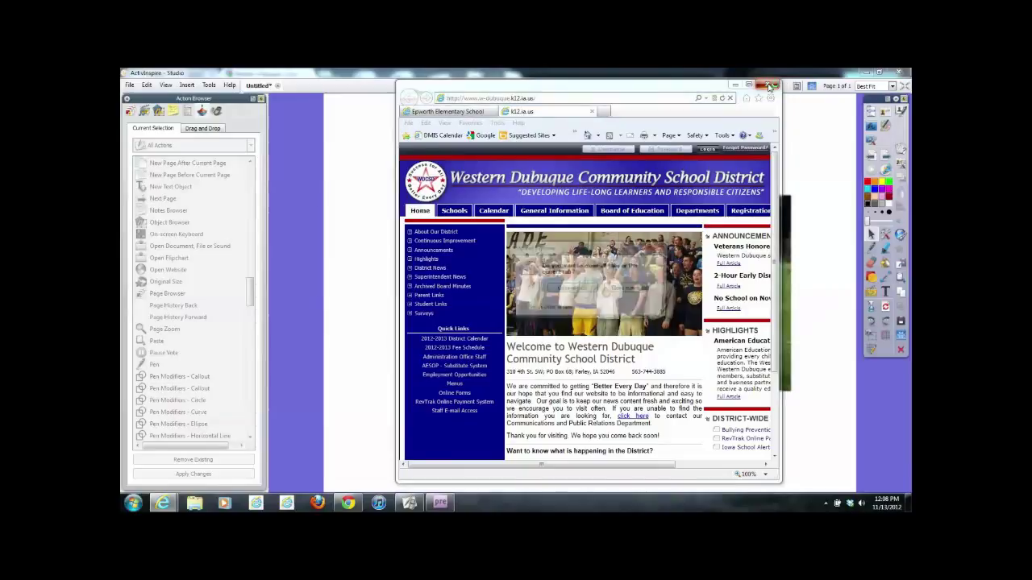
{"action": "left_click", "coordinate": [631, 289]}
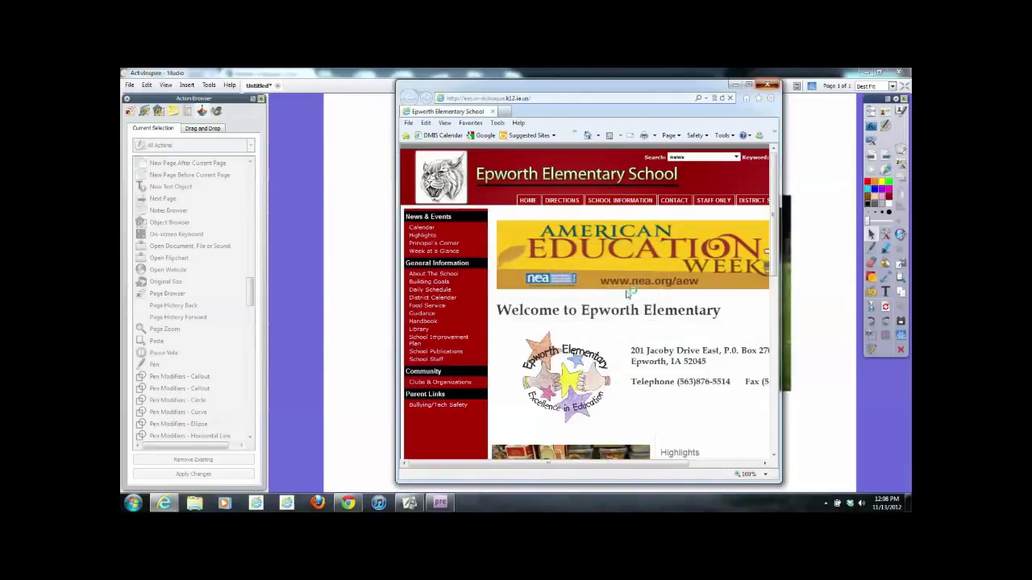
{"action": "left_click", "coordinate": [770, 85]}
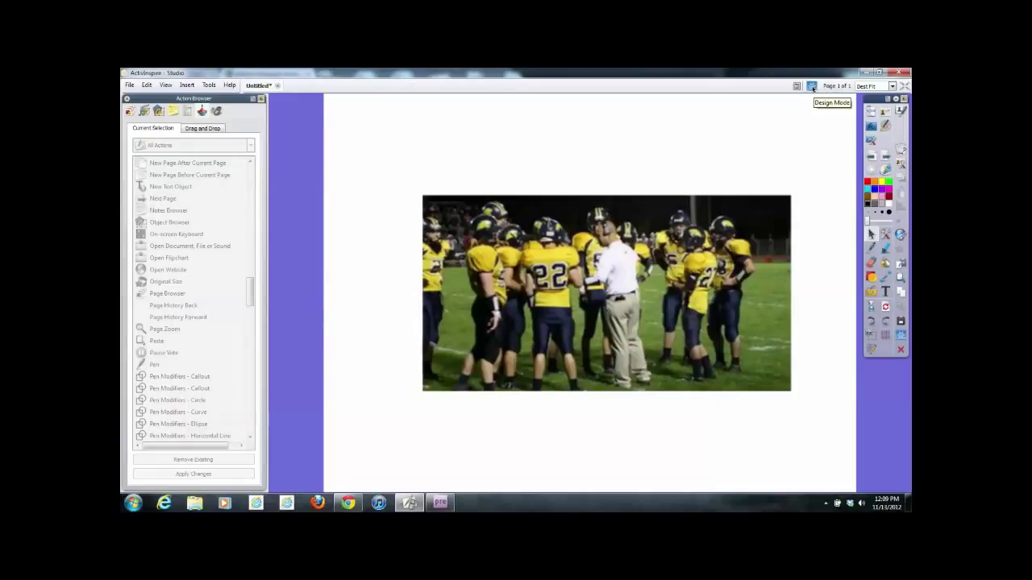
Switch the flipchart into Design Mode so the linked photo shows a red outline.
{"action": "left_click", "coordinate": [811, 86]}
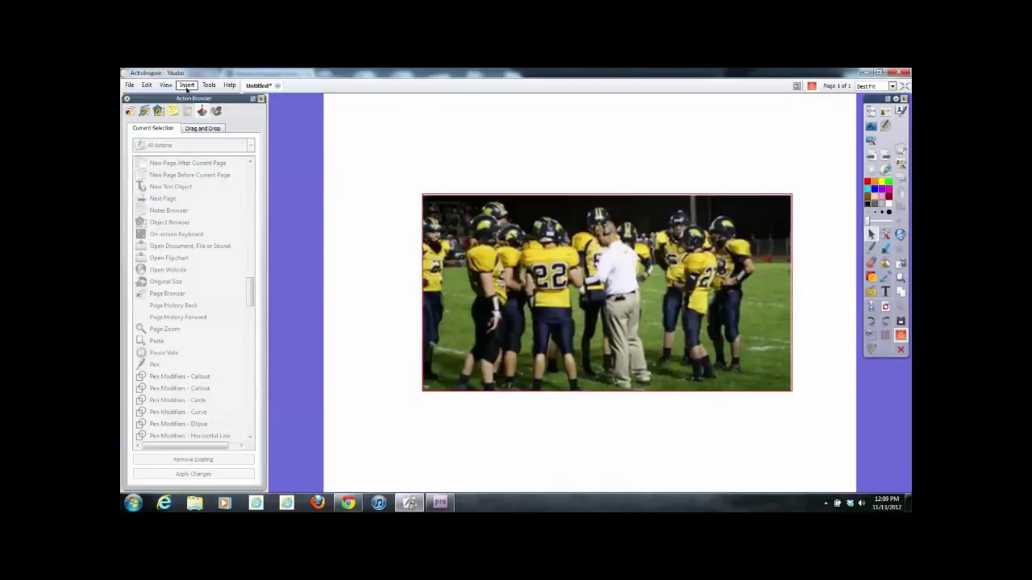
{"action": "left_click", "coordinate": [187, 85]}
Start Insert > Link > Website and bring up the district Schools page in Chrome.
{"action": "mouse_move", "coordinate": [204, 141]}
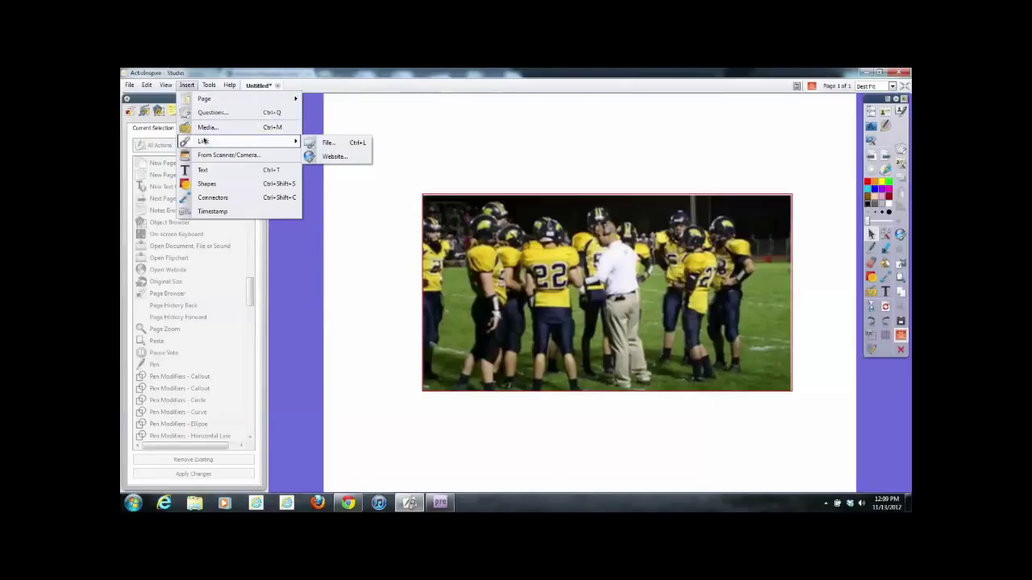
{"action": "left_click", "coordinate": [329, 158]}
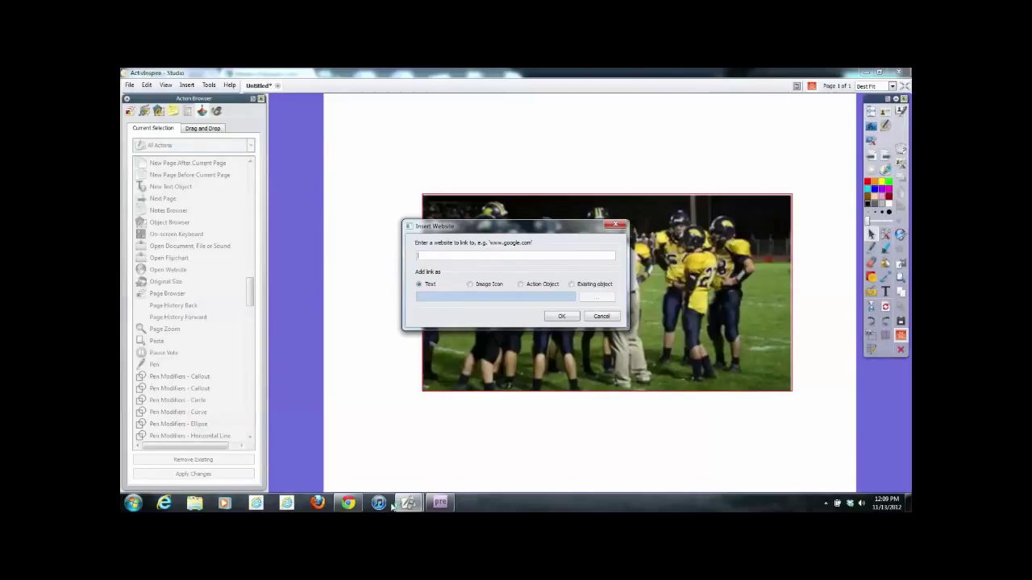
{"action": "left_click", "coordinate": [347, 503]}
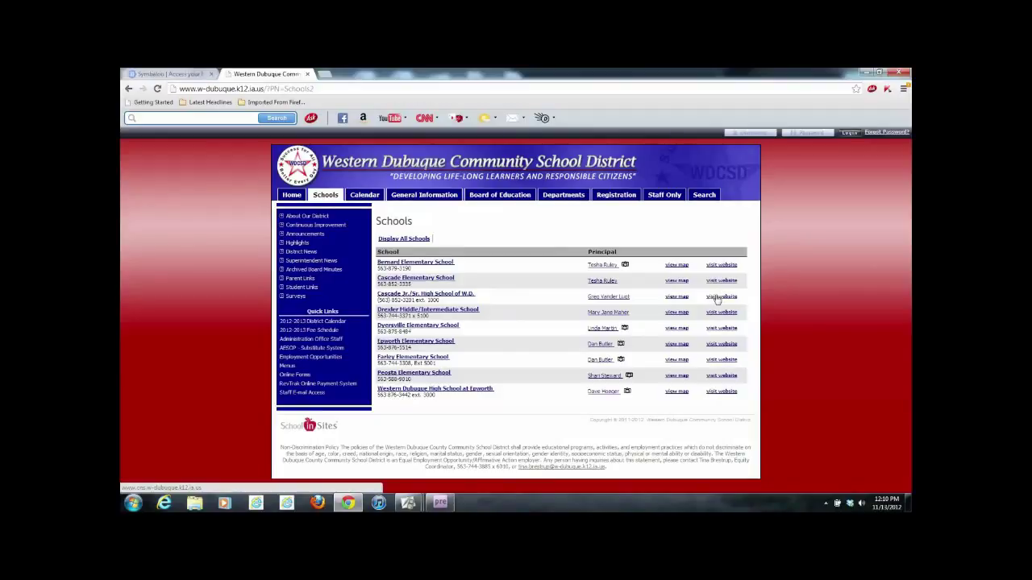
Copy the Cascade Jr./Sr. High School site's address and return to the Insert Website dialog.
{"action": "left_click", "coordinate": [716, 298]}
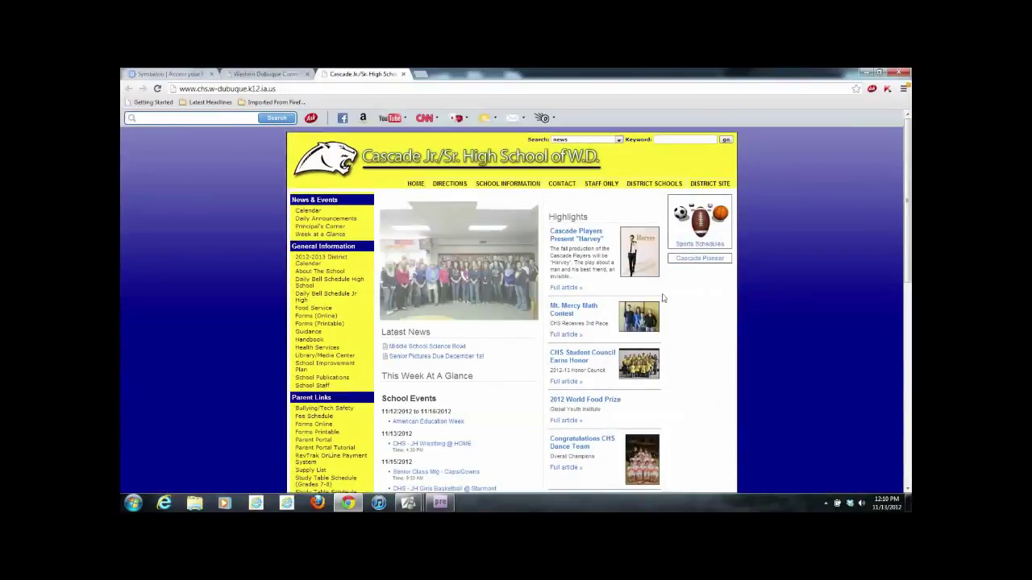
{"action": "left_click", "coordinate": [236, 89]}
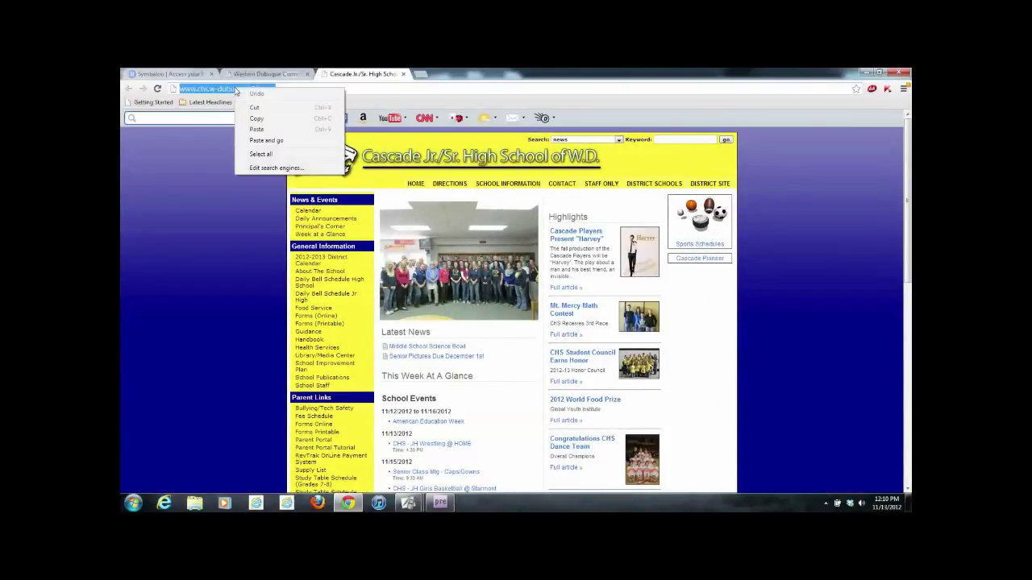
{"action": "left_click", "coordinate": [262, 120]}
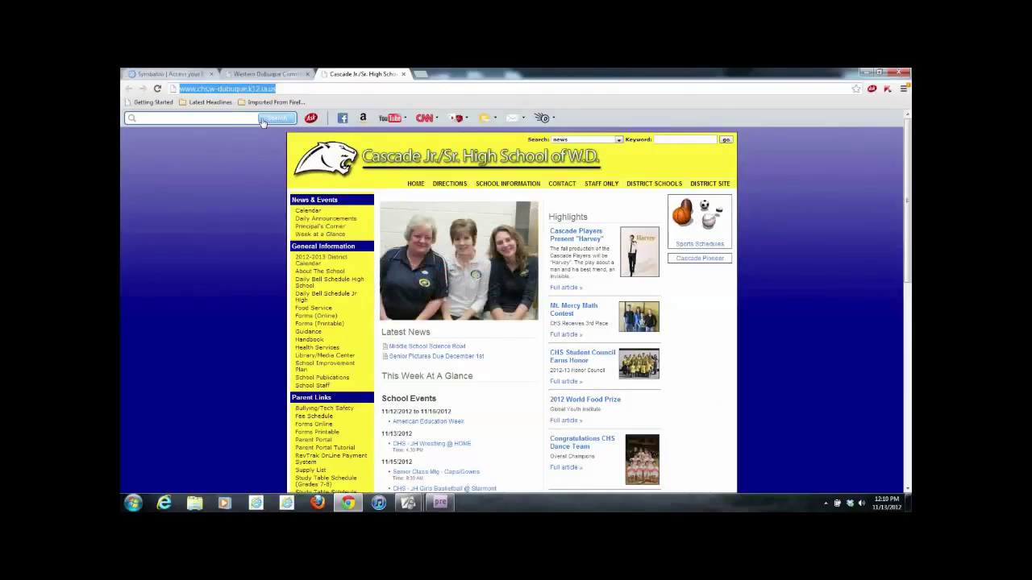
{"action": "left_click", "coordinate": [410, 504]}
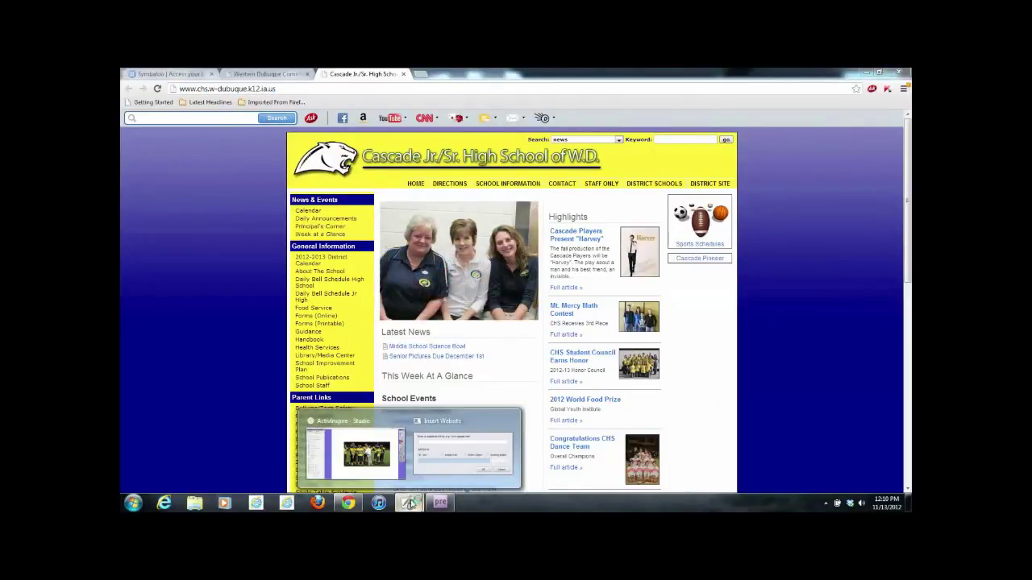
{"action": "left_click", "coordinate": [379, 435]}
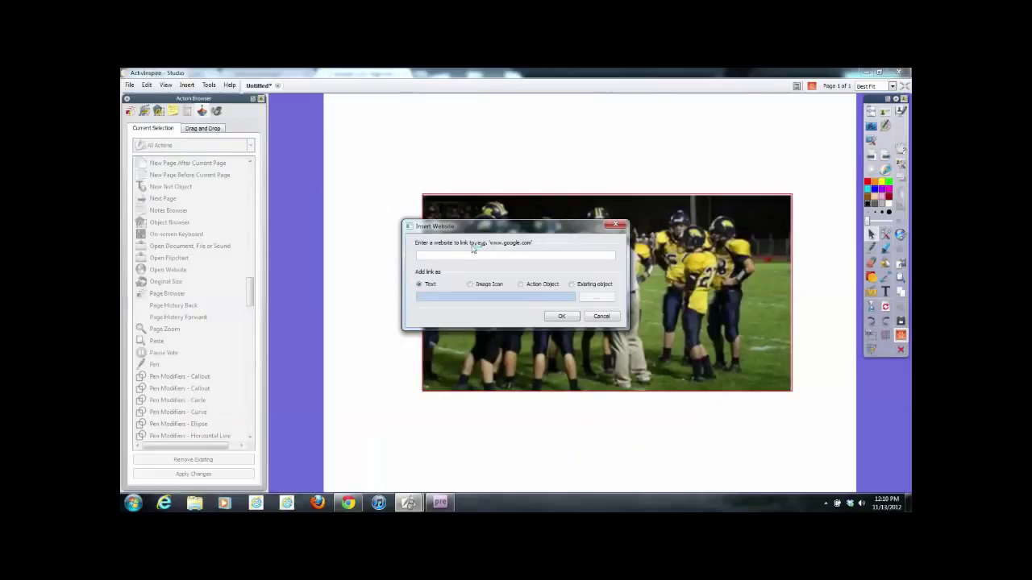
Paste the Cascade Jr./Sr. High website address as an action object and nudge the square toward the football photo.
{"action": "right_click", "coordinate": [426, 255]}
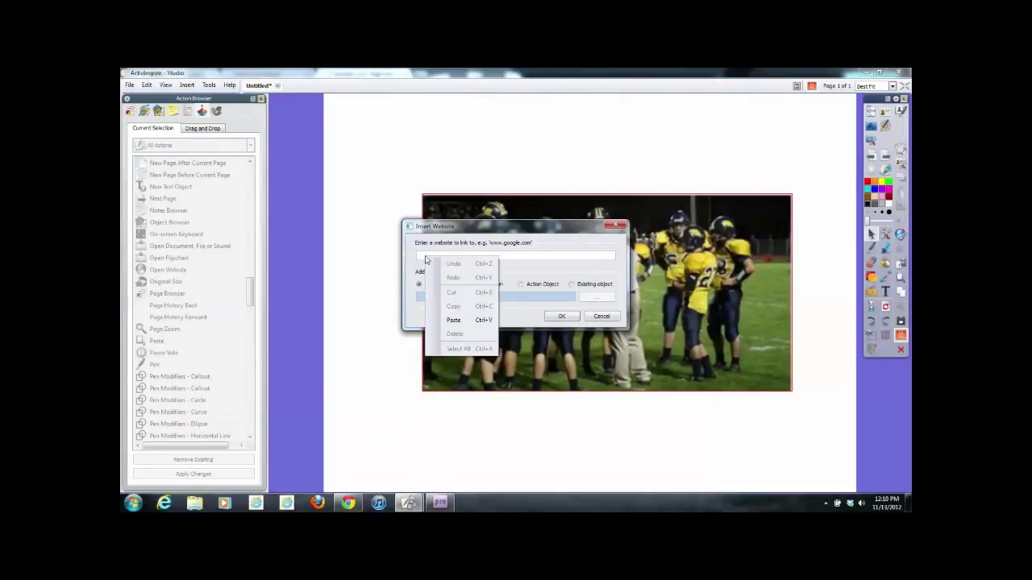
{"action": "left_click", "coordinate": [468, 324]}
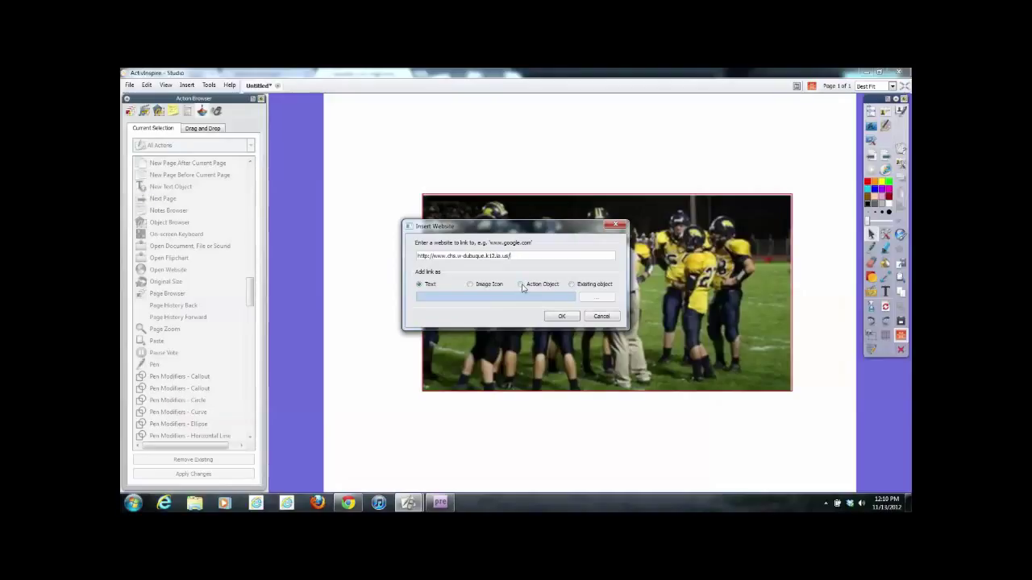
{"action": "left_click", "coordinate": [562, 316]}
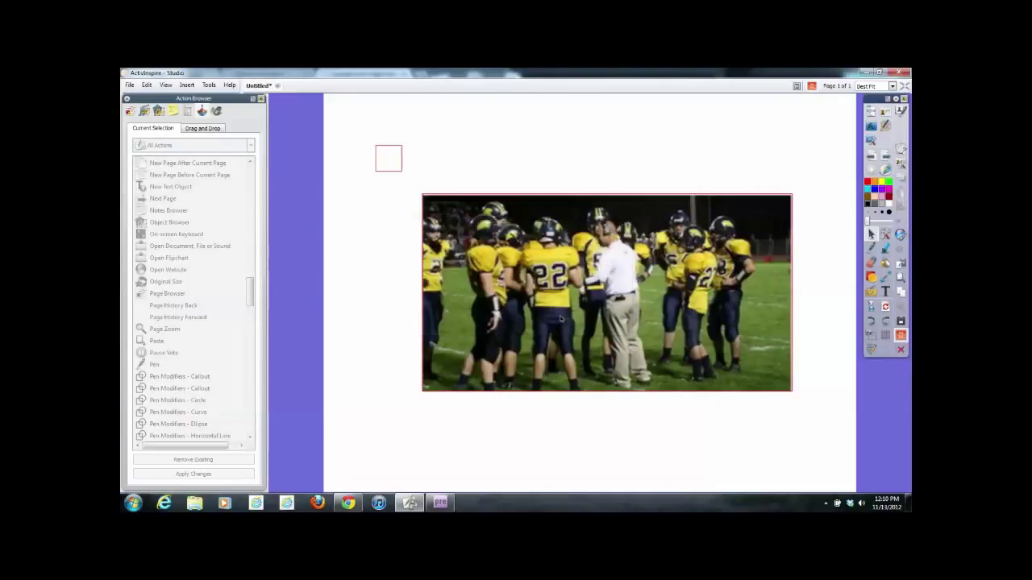
{"action": "left_click", "coordinate": [389, 160]}
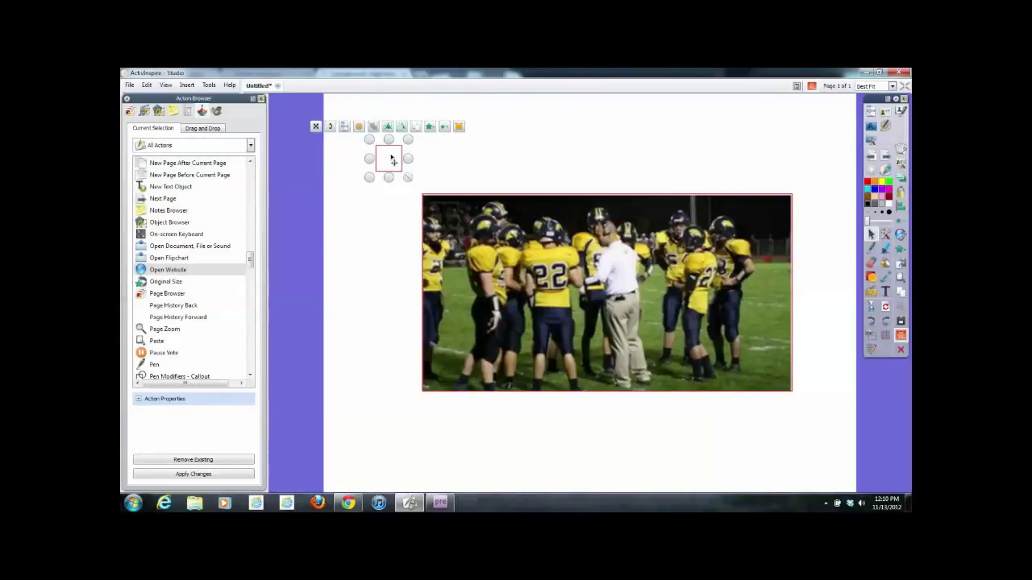
{"action": "mouse_move", "coordinate": [392, 159]}
{"action": "left_mouse_down"}
{"action": "mouse_move", "coordinate": [465, 248]}
{"action": "mouse_move", "coordinate": [421, 229]}
{"action": "mouse_move", "coordinate": [447, 234]}
{"action": "mouse_move", "coordinate": [417, 241]}
{"action": "mouse_move", "coordinate": [442, 239]}
{"action": "mouse_move", "coordinate": [413, 234]}
{"action": "mouse_move", "coordinate": [421, 231]}
{"action": "mouse_move", "coordinate": [396, 171]}
{"action": "left_mouse_up"}
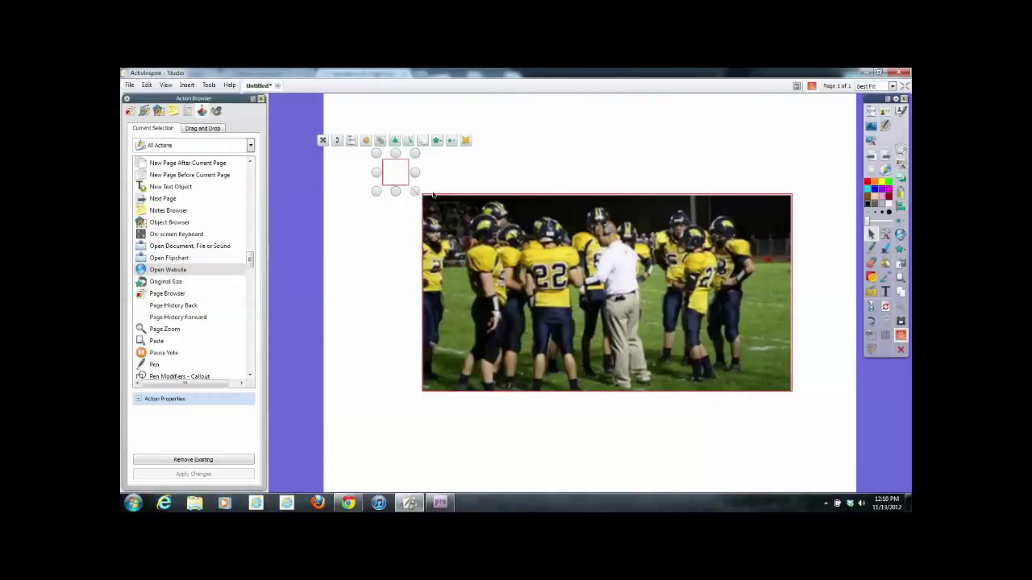
{"action": "left_click", "coordinate": [559, 248]}
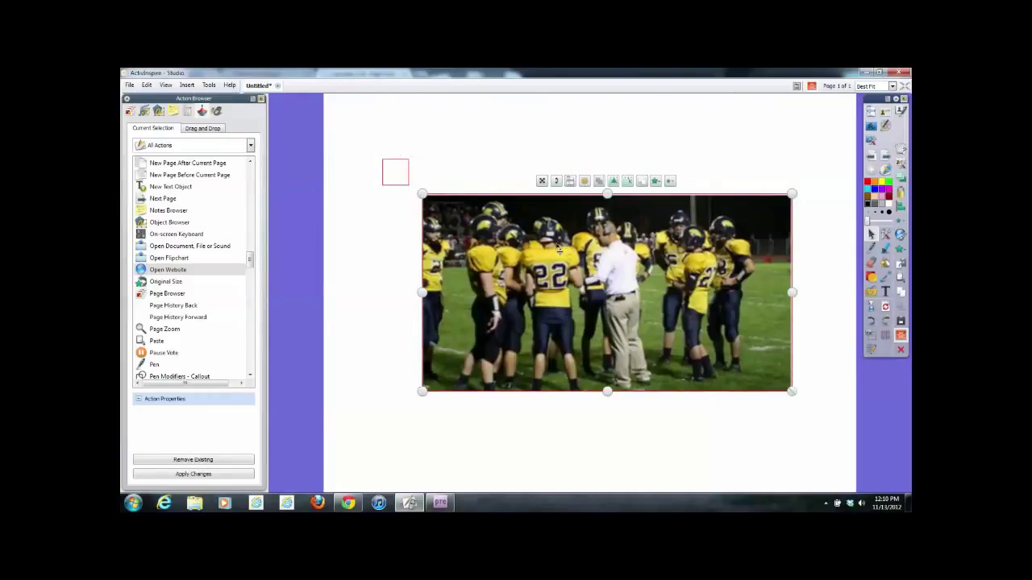
Send the football photo to the back and select the link square lying on it.
{"action": "right_click", "coordinate": [557, 253]}
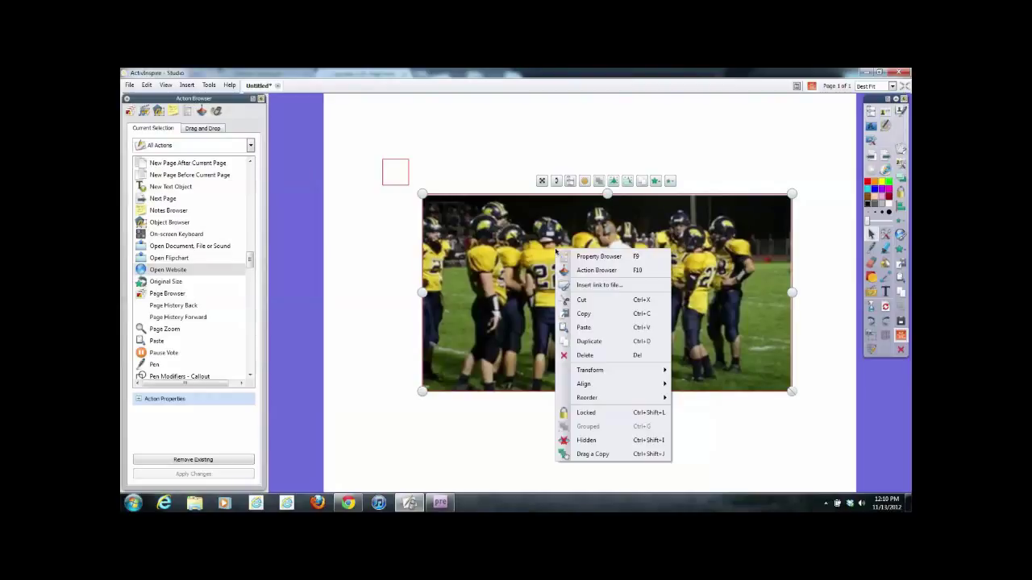
{"action": "mouse_move", "coordinate": [595, 398]}
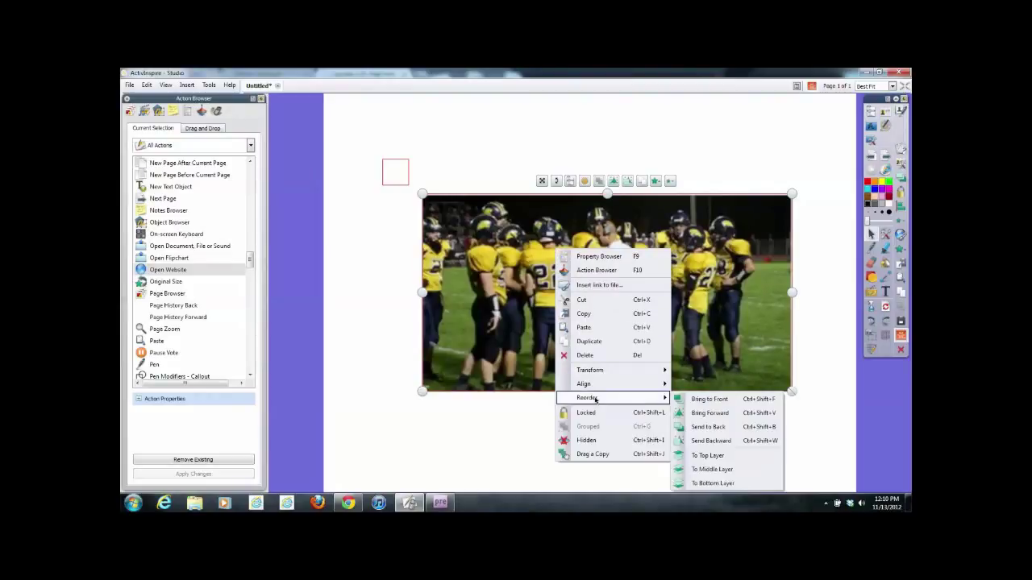
{"action": "left_click", "coordinate": [708, 427]}
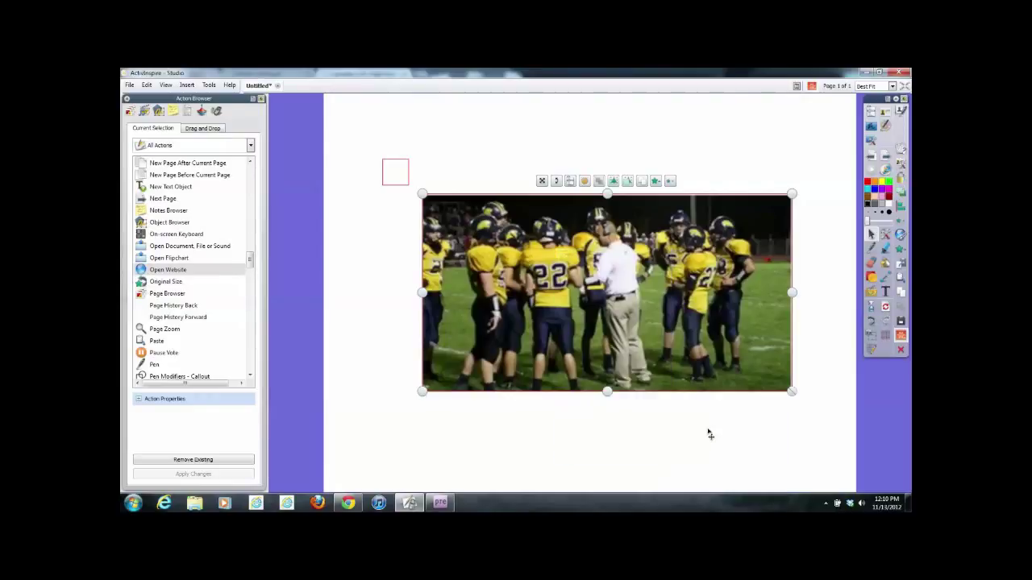
{"action": "left_click", "coordinate": [397, 172]}
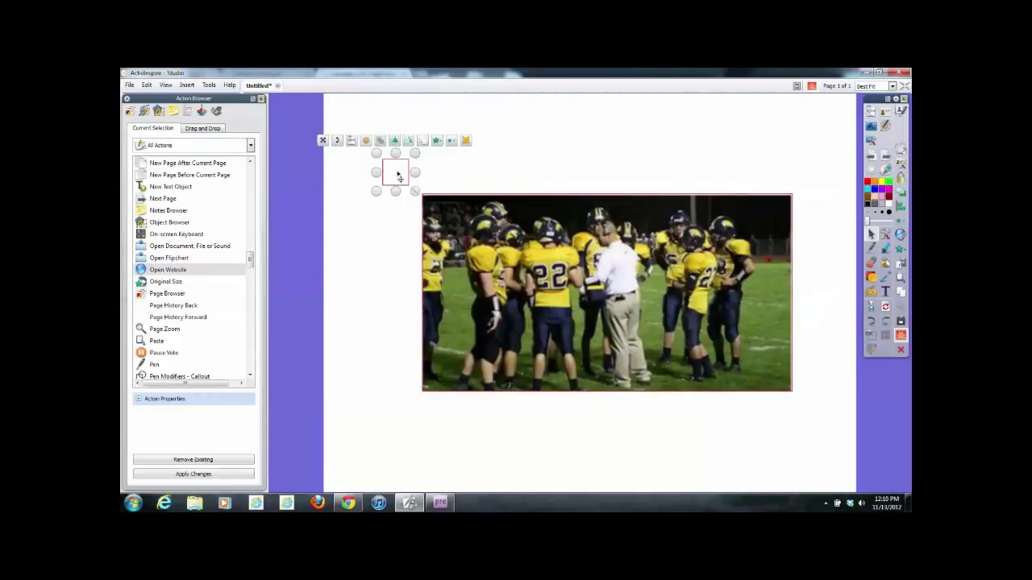
{"action": "left_click", "coordinate": [415, 187]}
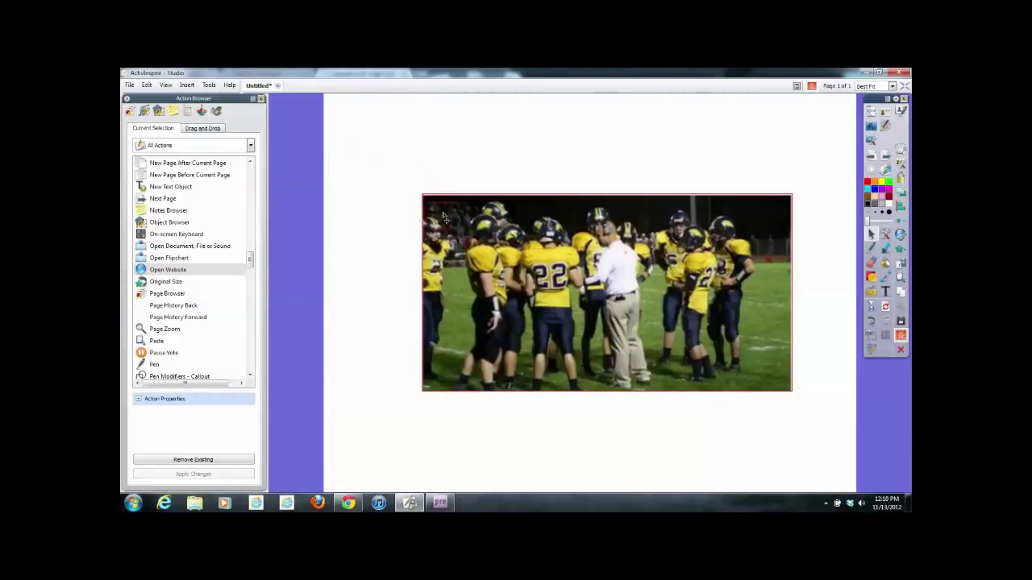
{"action": "left_click", "coordinate": [532, 229]}
Enlarge the link square into a tall hotspot framing player 22, then deselect it.
{"action": "left_click_drag", "start_coordinate": [548, 246], "coordinate": [576, 388]}
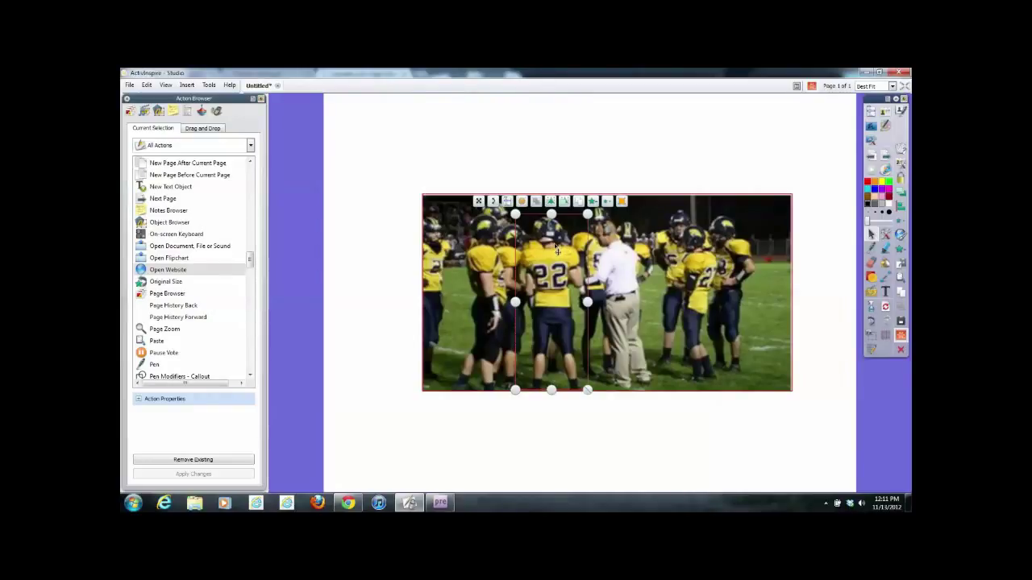
{"action": "left_click", "coordinate": [502, 168]}
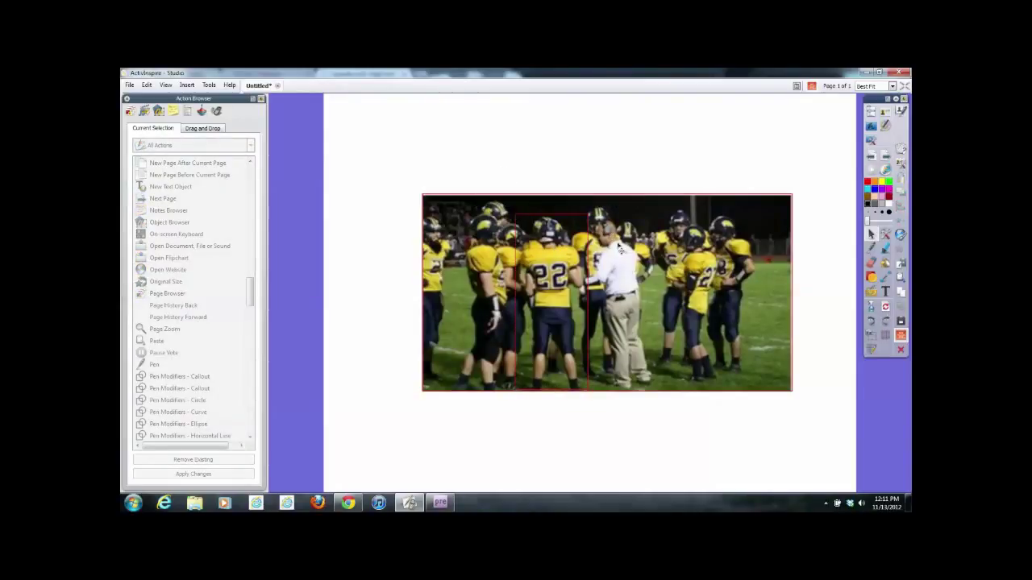
{"action": "left_click", "coordinate": [187, 86]}
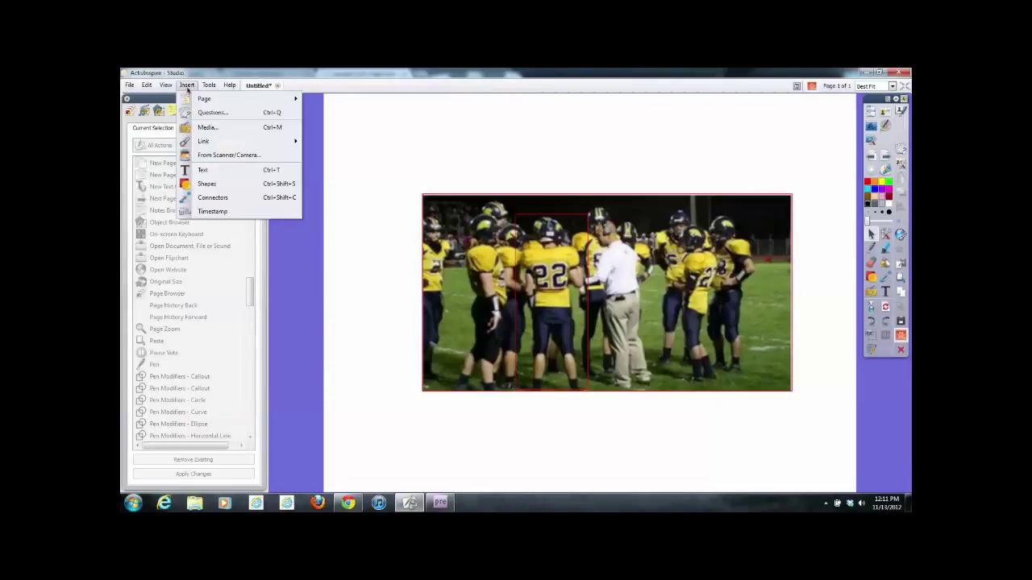
Start a new Insert > Link > Website link and bring the Cascade school site forward in Chrome.
{"action": "mouse_move", "coordinate": [240, 142]}
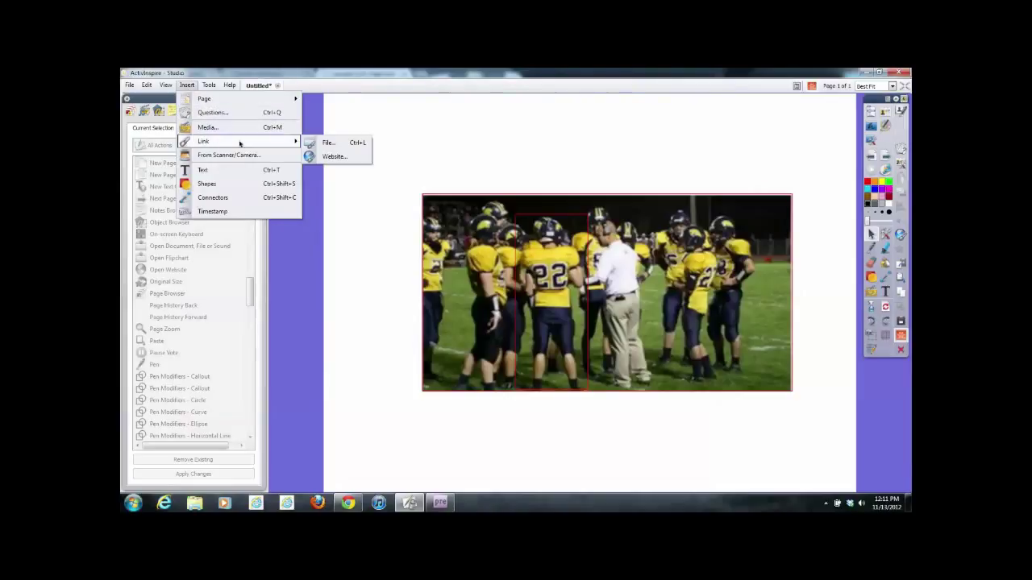
{"action": "left_click", "coordinate": [332, 158]}
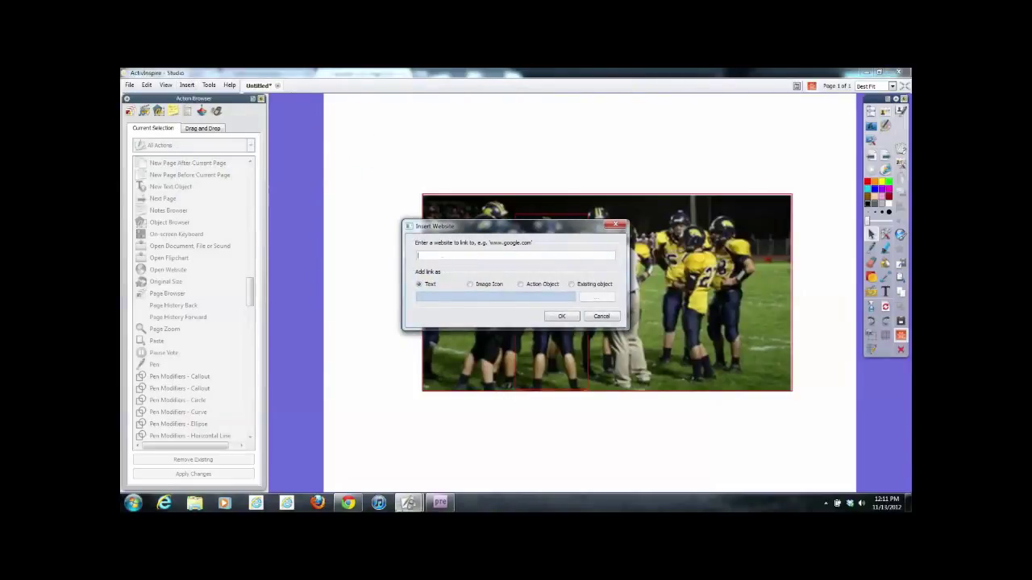
{"action": "mouse_move", "coordinate": [347, 503]}
{"action": "left_click", "coordinate": [333, 425]}
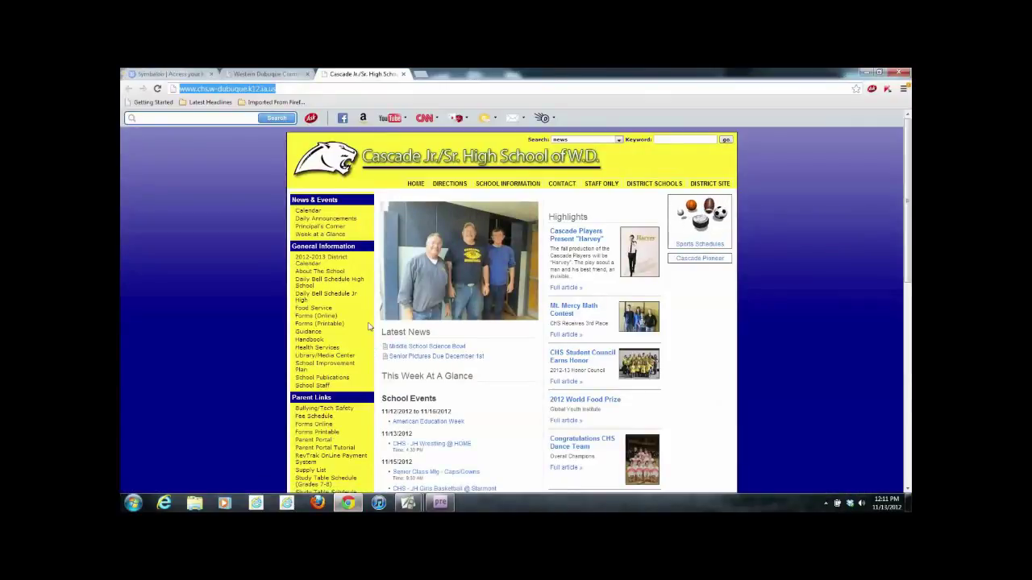
Open the school Handbook and its Registration & Schedule Procedures page.
{"action": "left_click", "coordinate": [313, 342]}
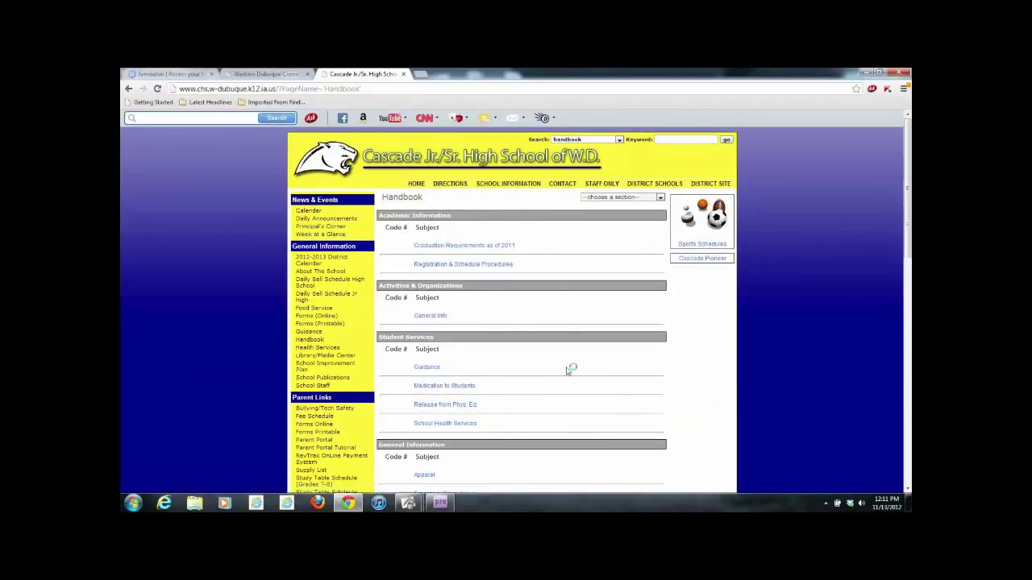
{"action": "scroll", "coordinate": [564, 366], "scroll_direction": "down", "scroll_amount": 3}
{"action": "scroll", "coordinate": [555, 363], "scroll_direction": "up", "scroll_amount": 3}
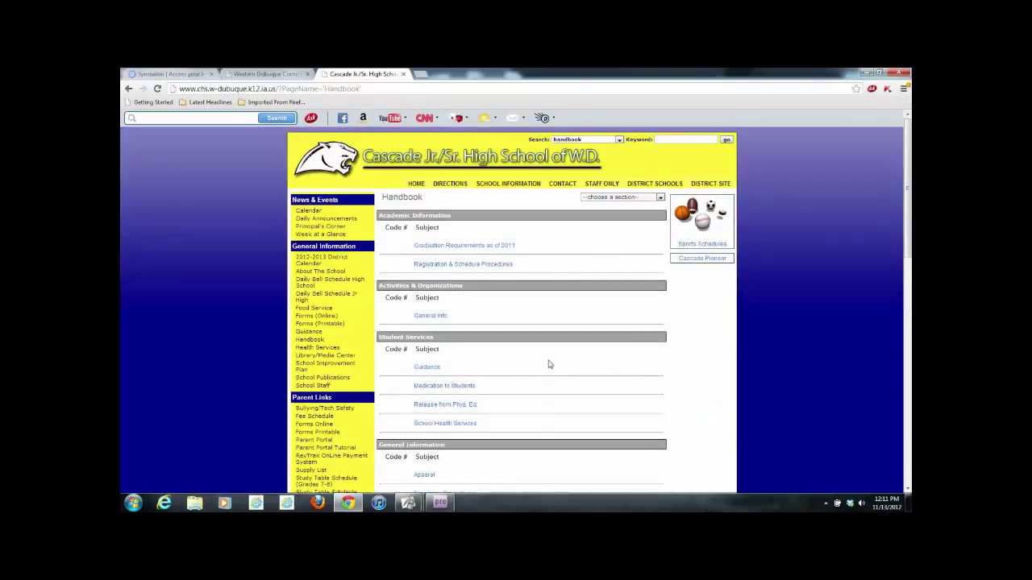
{"action": "left_click", "coordinate": [436, 268]}
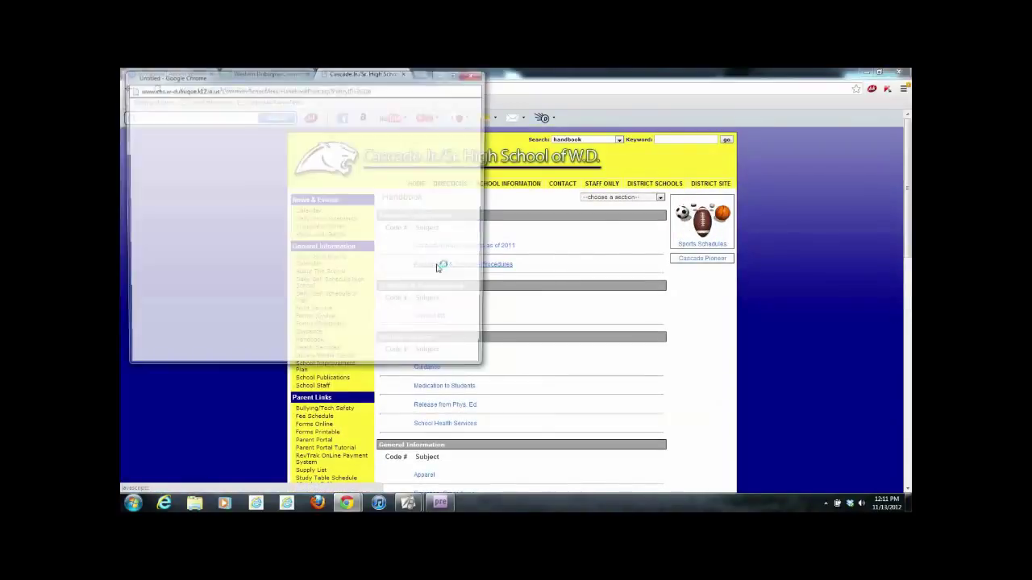
Copy the Registration & Schedule Procedures page address and close that window.
{"action": "left_click", "coordinate": [220, 92]}
{"action": "right_click", "coordinate": [220, 93]}
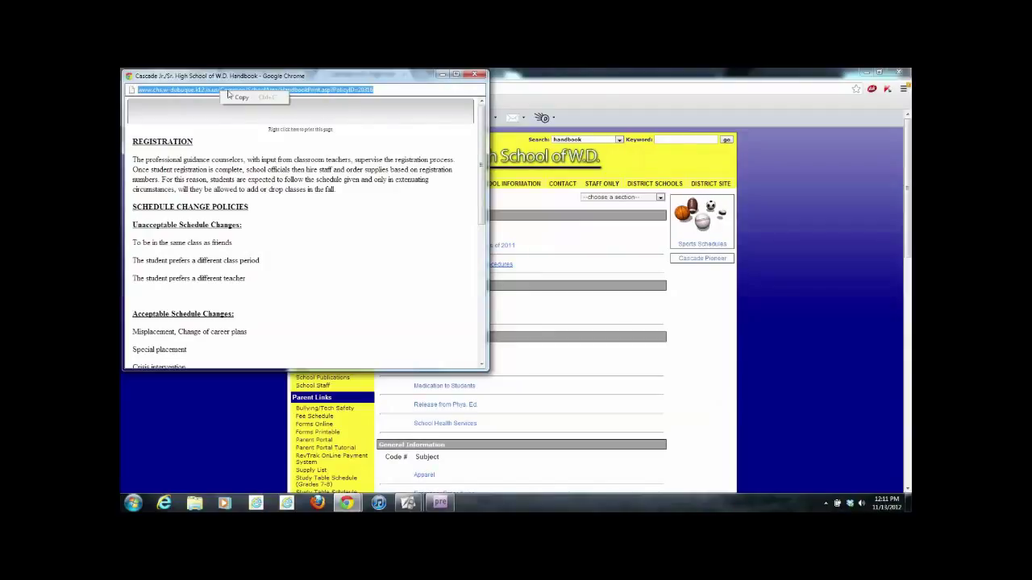
{"action": "left_click", "coordinate": [235, 96]}
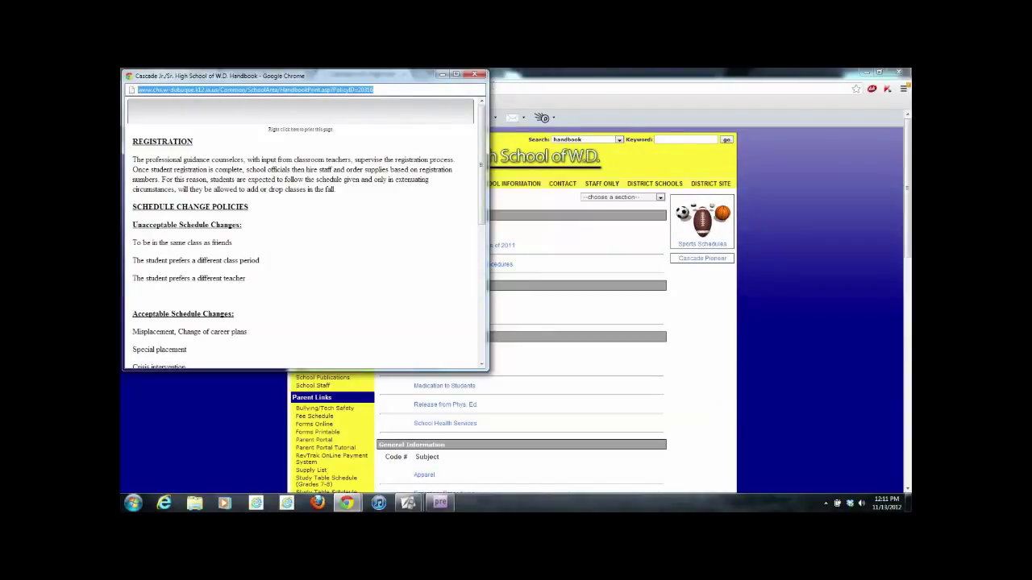
{"action": "left_click", "coordinate": [475, 75]}
Paste the handbook registration address as an action object and place its hotspot over the coach.
{"action": "mouse_move", "coordinate": [411, 505]}
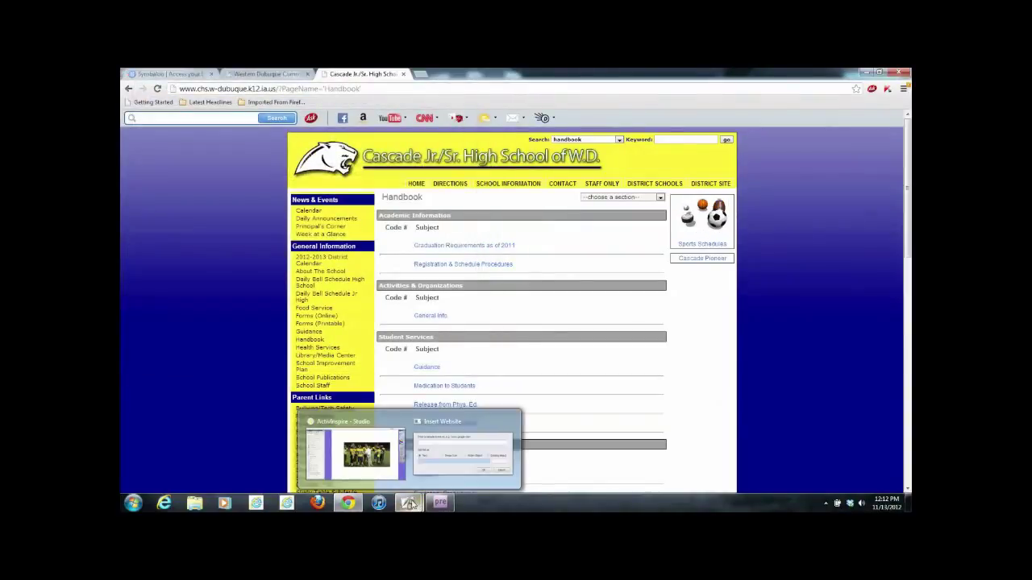
{"action": "left_click", "coordinate": [384, 439]}
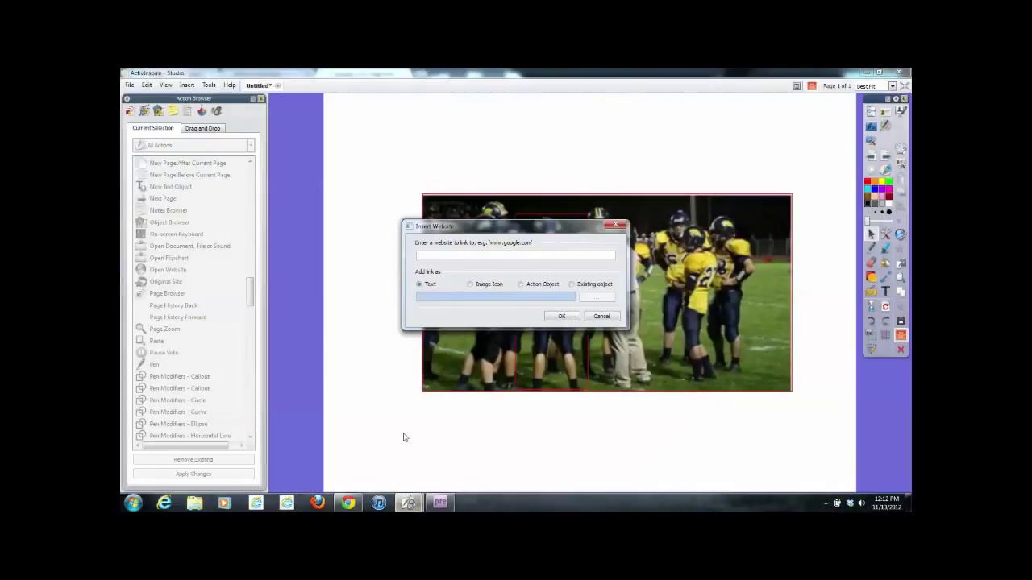
{"action": "right_click", "coordinate": [430, 254]}
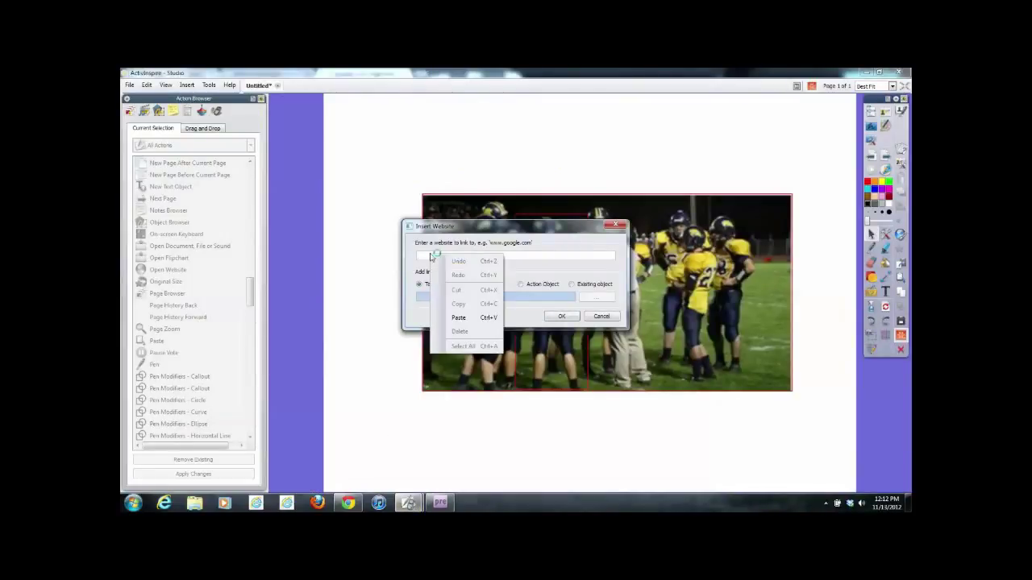
{"action": "left_click", "coordinate": [469, 316]}
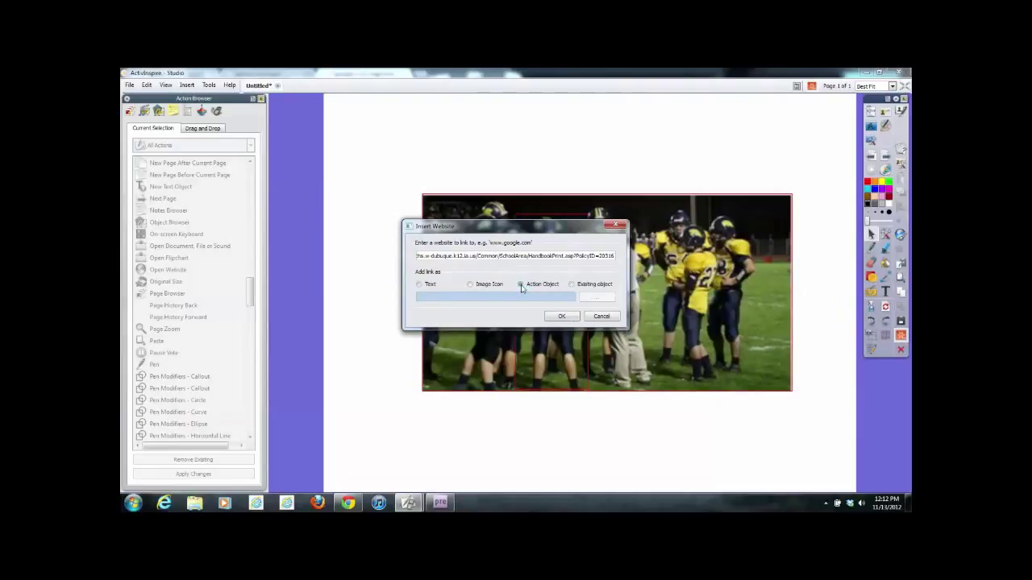
{"action": "left_click", "coordinate": [562, 316]}
{"action": "left_click", "coordinate": [385, 163]}
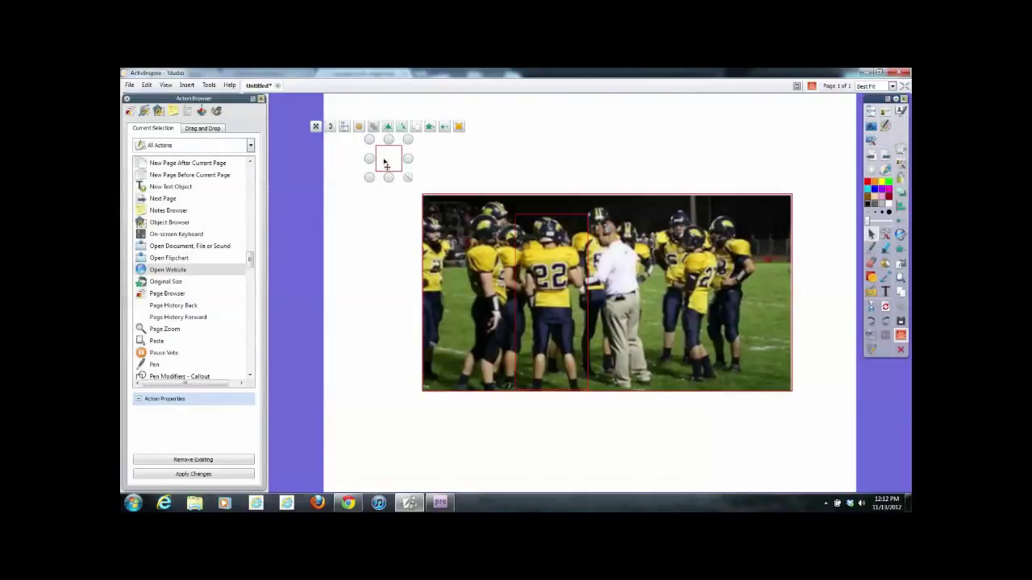
{"action": "left_click_drag", "start_coordinate": [387, 163], "coordinate": [651, 392]}
{"action": "left_click", "coordinate": [365, 401]}
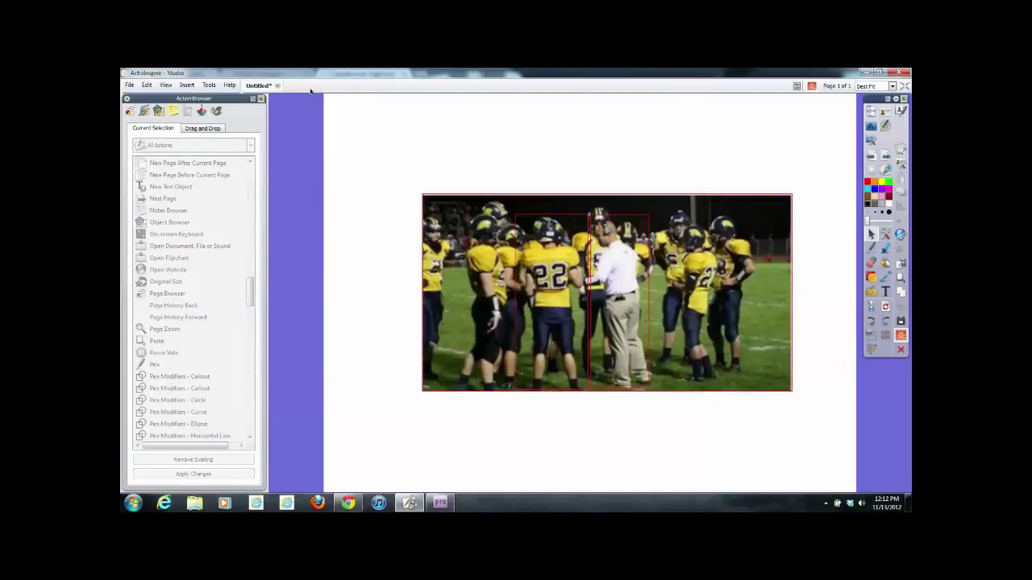
Start another Insert > Link > Website link and switch to Chrome for the next address.
{"action": "left_click", "coordinate": [188, 86]}
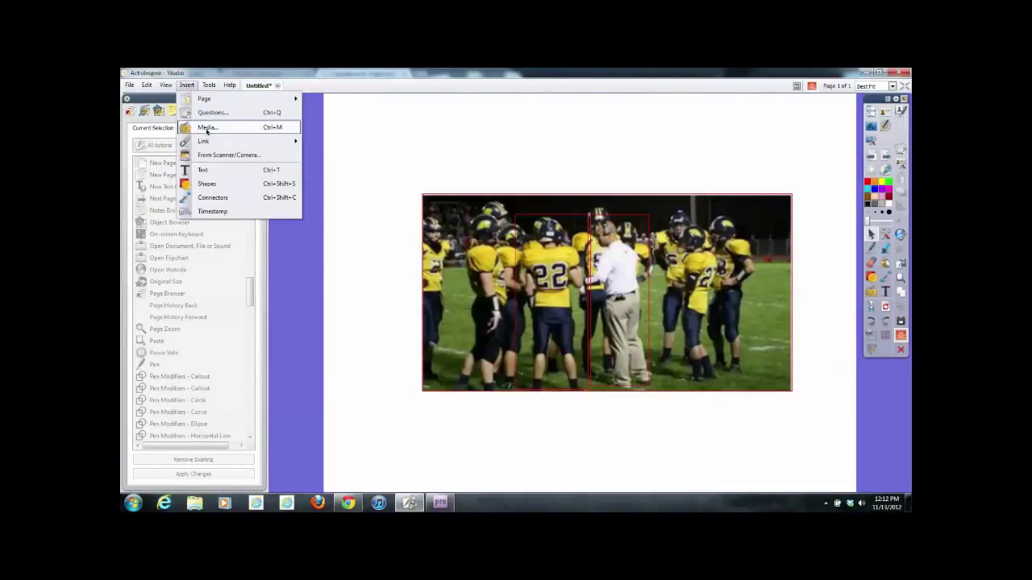
{"action": "mouse_move", "coordinate": [209, 141]}
{"action": "left_click", "coordinate": [333, 156]}
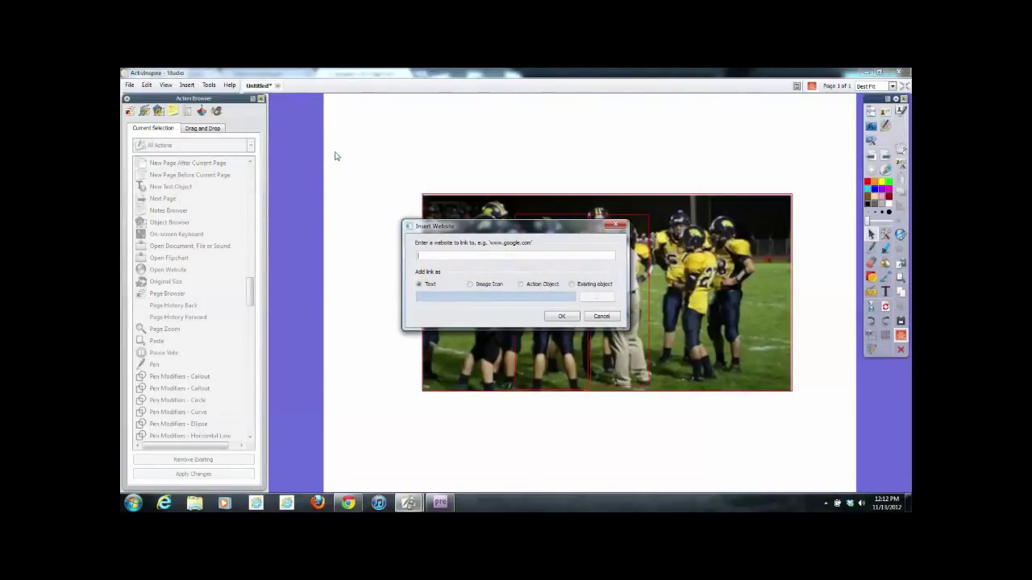
{"action": "left_click", "coordinate": [350, 503]}
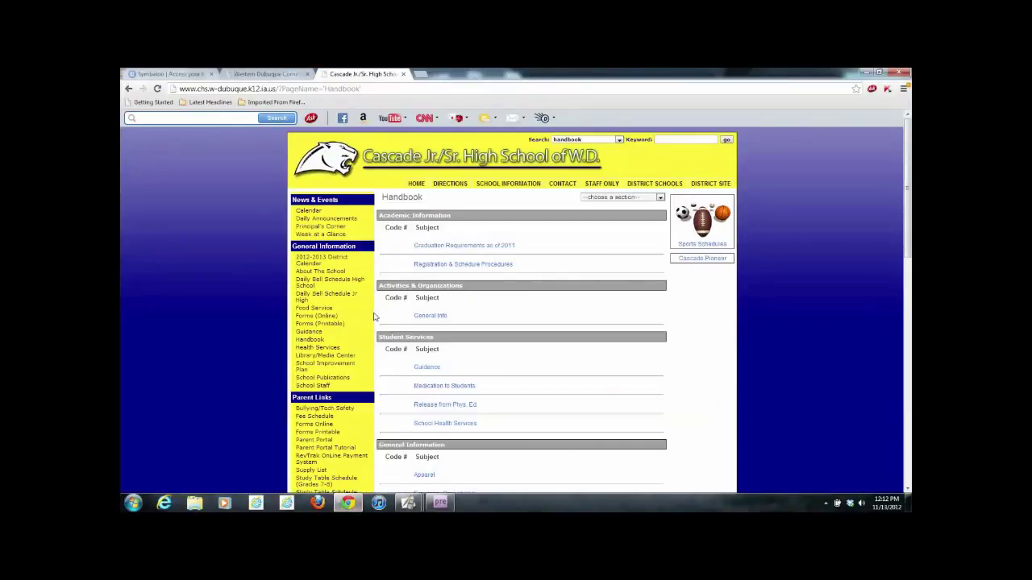
Open the September 2012 Cougar Report PDF from School Publications and copy its web address.
{"action": "left_click", "coordinate": [320, 378]}
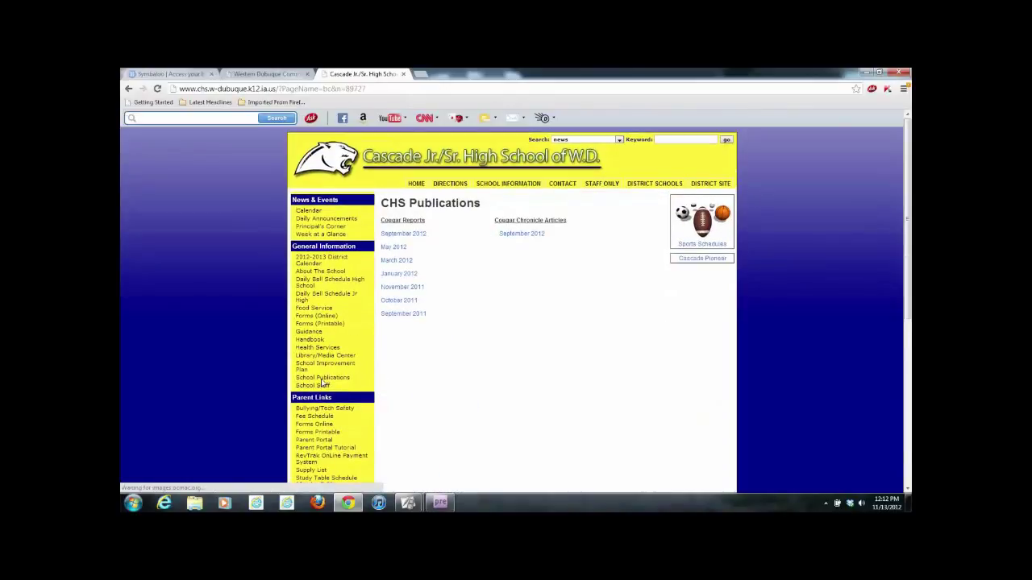
{"action": "left_click", "coordinate": [404, 235]}
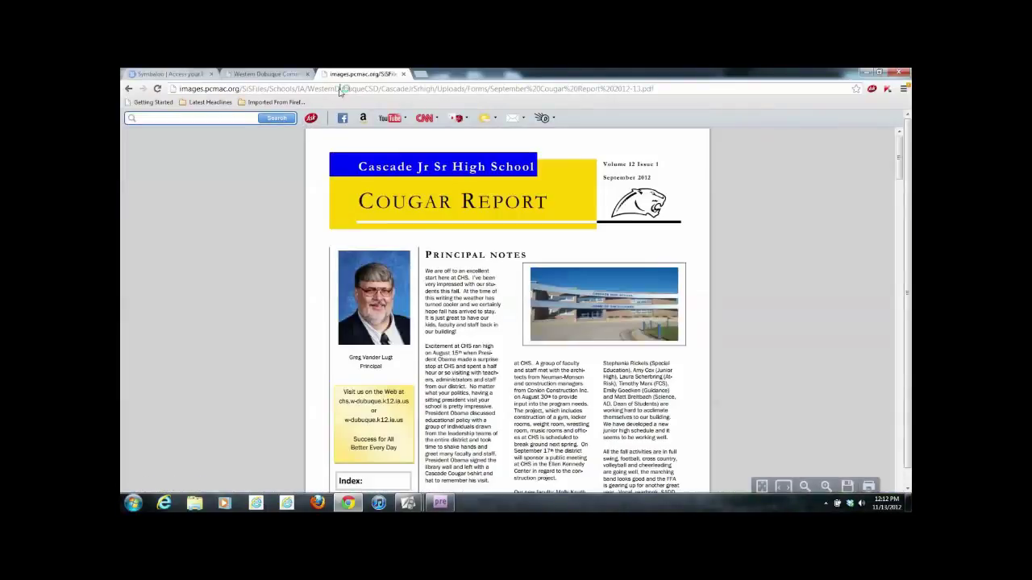
{"action": "left_click", "coordinate": [339, 89]}
{"action": "right_click", "coordinate": [340, 90]}
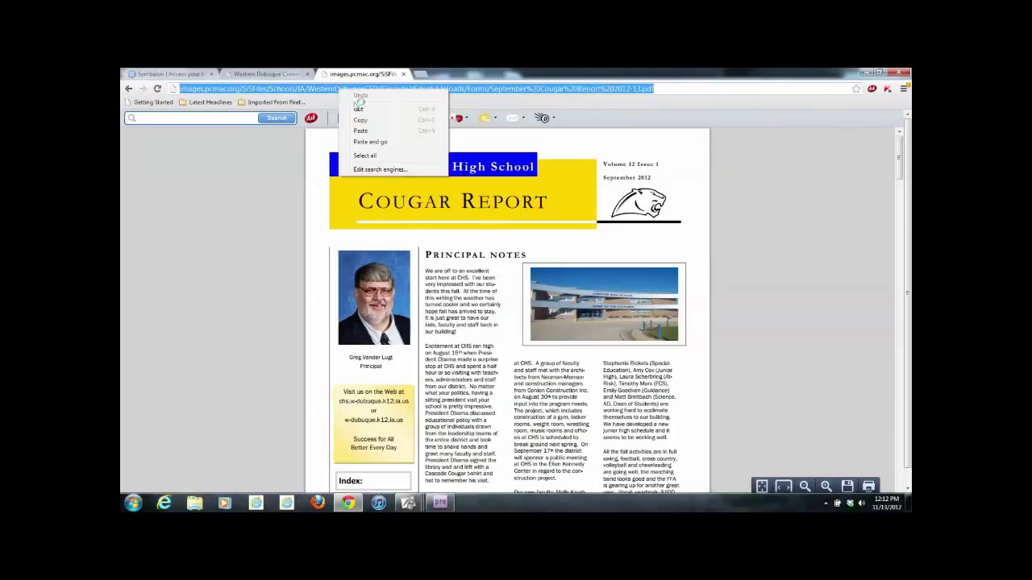
{"action": "left_click", "coordinate": [362, 121]}
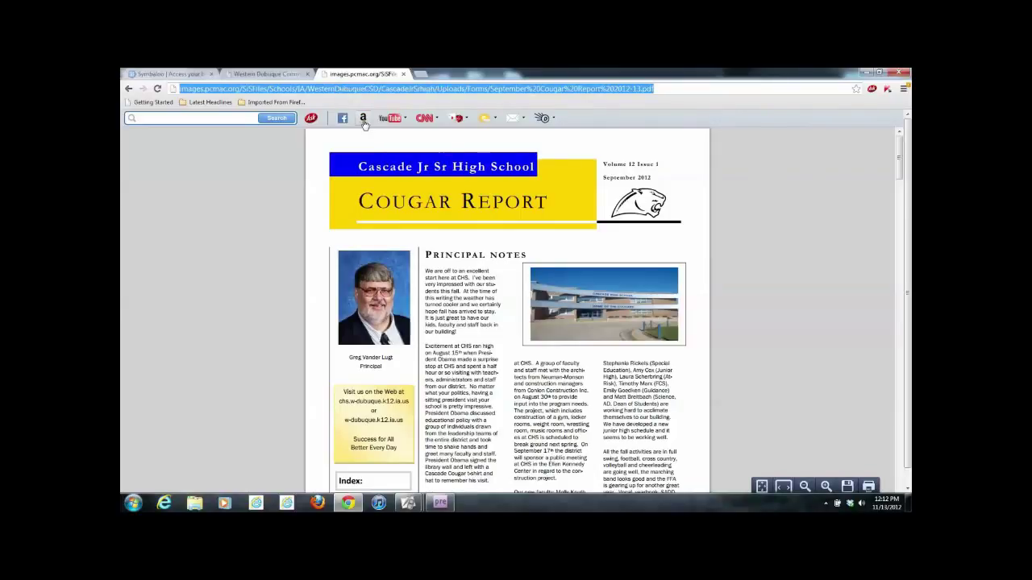
{"action": "left_click", "coordinate": [408, 503]}
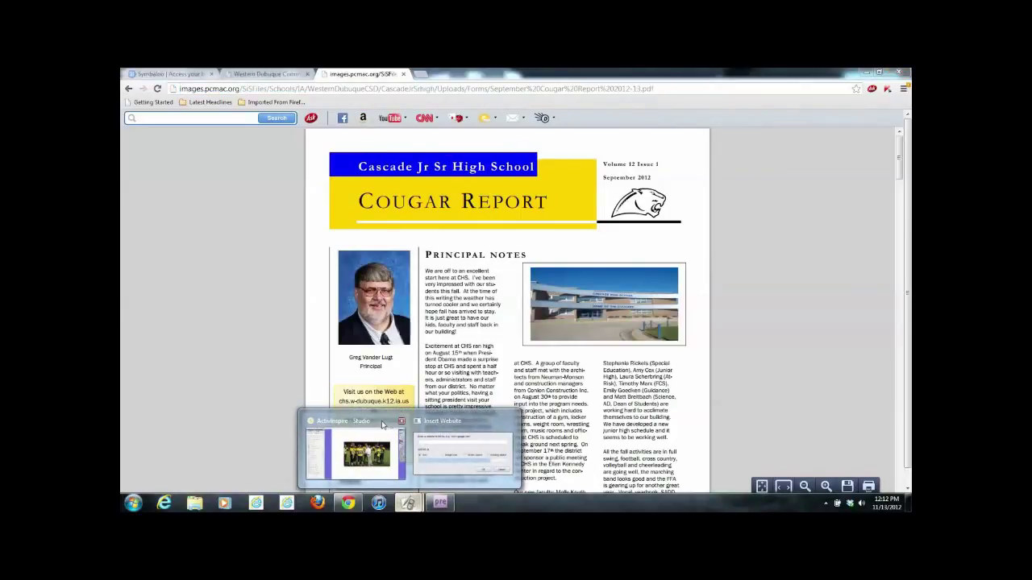
Paste the Cougar Report PDF address into the website link as an action object.
{"action": "left_click", "coordinate": [442, 449]}
{"action": "right_click", "coordinate": [433, 256]}
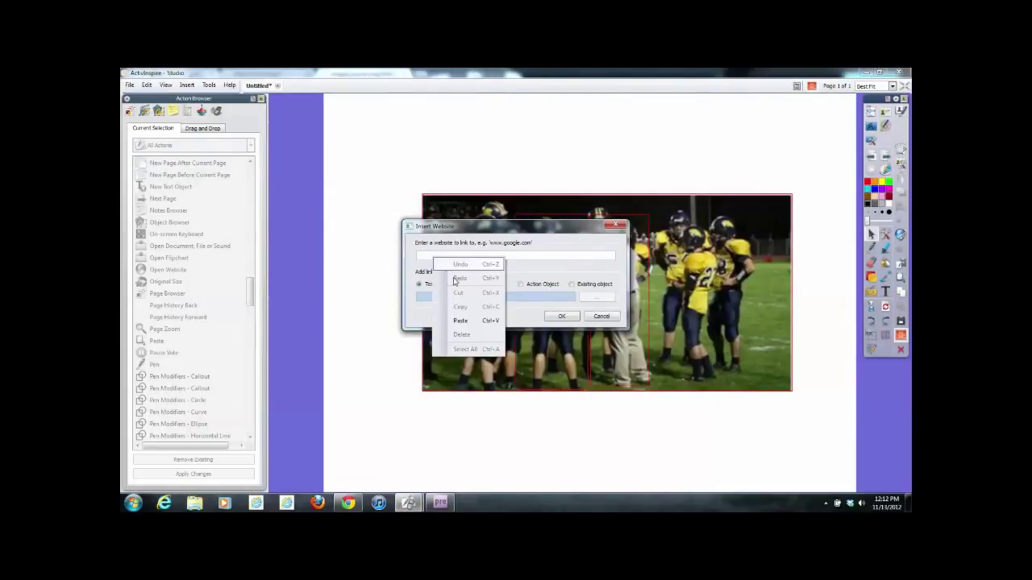
{"action": "left_click", "coordinate": [470, 325]}
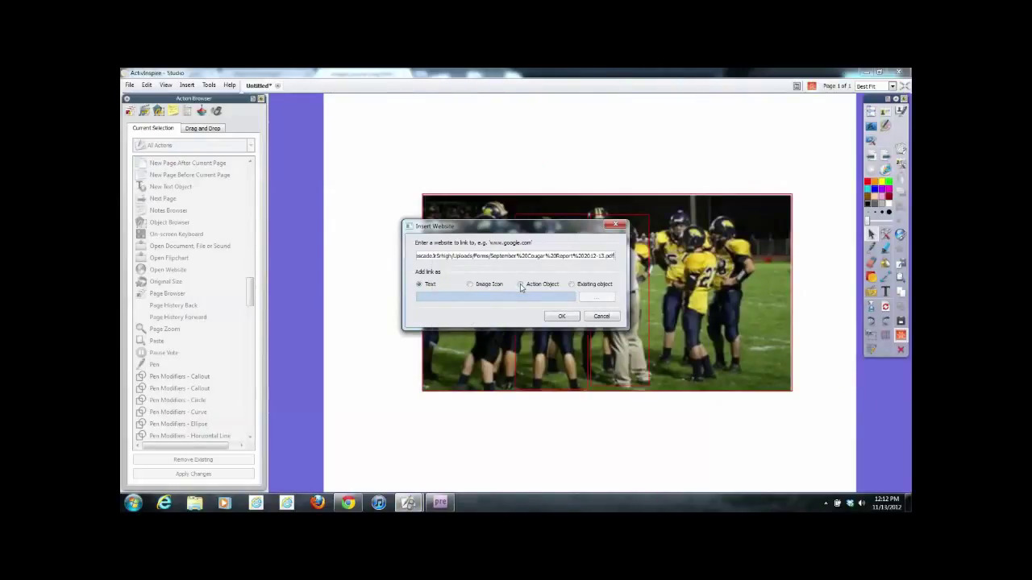
{"action": "left_click", "coordinate": [560, 316]}
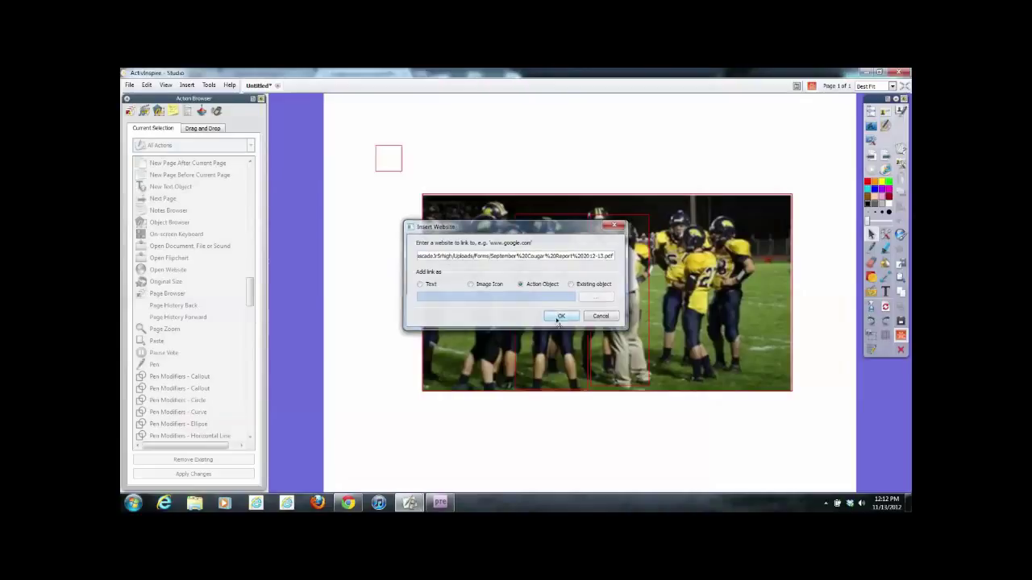
Move the newsletter hotspot over the right-hand players and stretch it to the photo's bottom edge.
{"action": "left_click", "coordinate": [391, 160]}
{"action": "left_click_drag", "start_coordinate": [391, 160], "coordinate": [786, 295]}
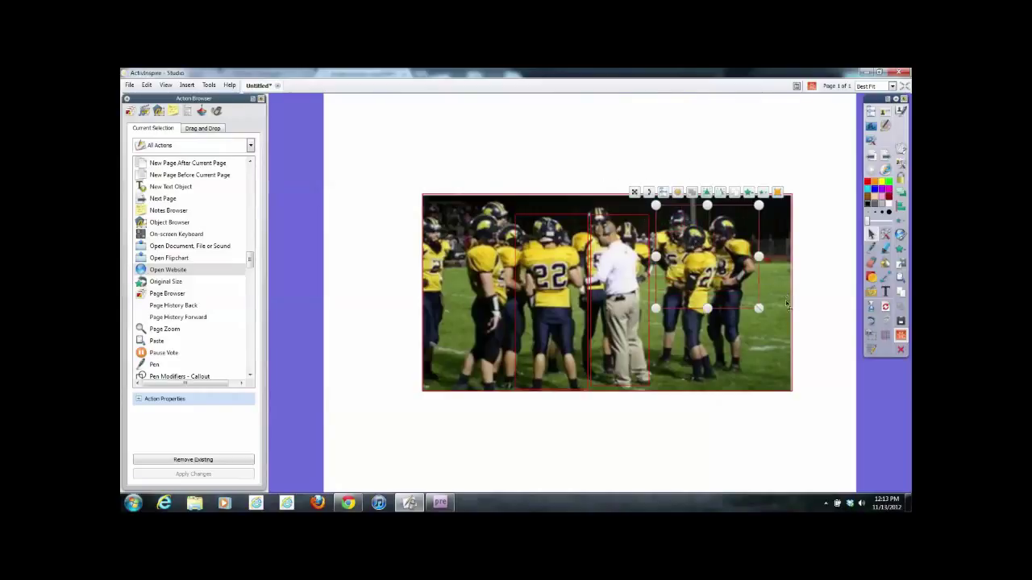
{"action": "left_click_drag", "start_coordinate": [707, 310], "coordinate": [738, 386]}
{"action": "left_click", "coordinate": [595, 154]}
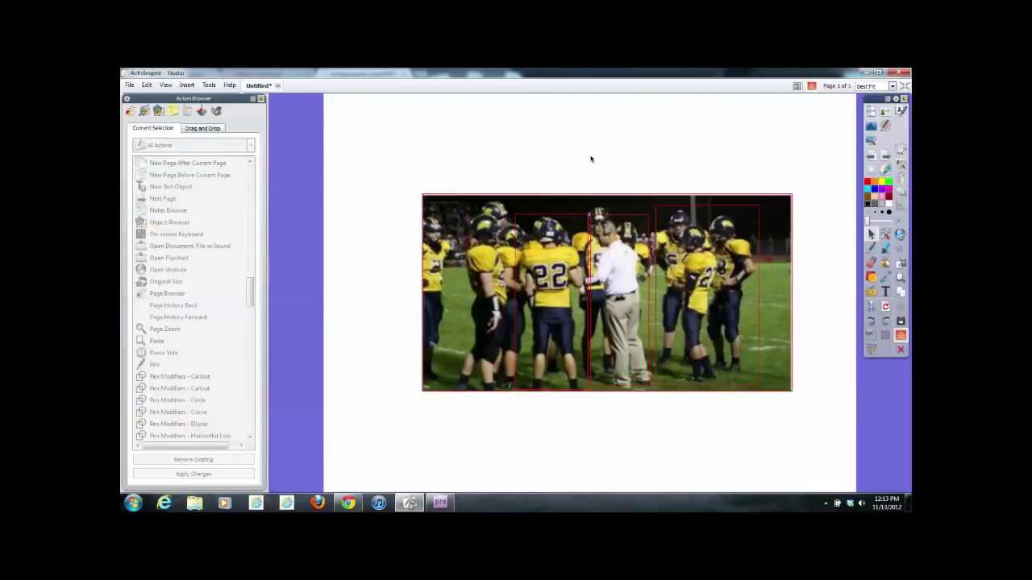
Toggle Design Mode off into Presentation mode, hiding the three red hotspot outlines.
{"action": "left_click", "coordinate": [812, 87]}
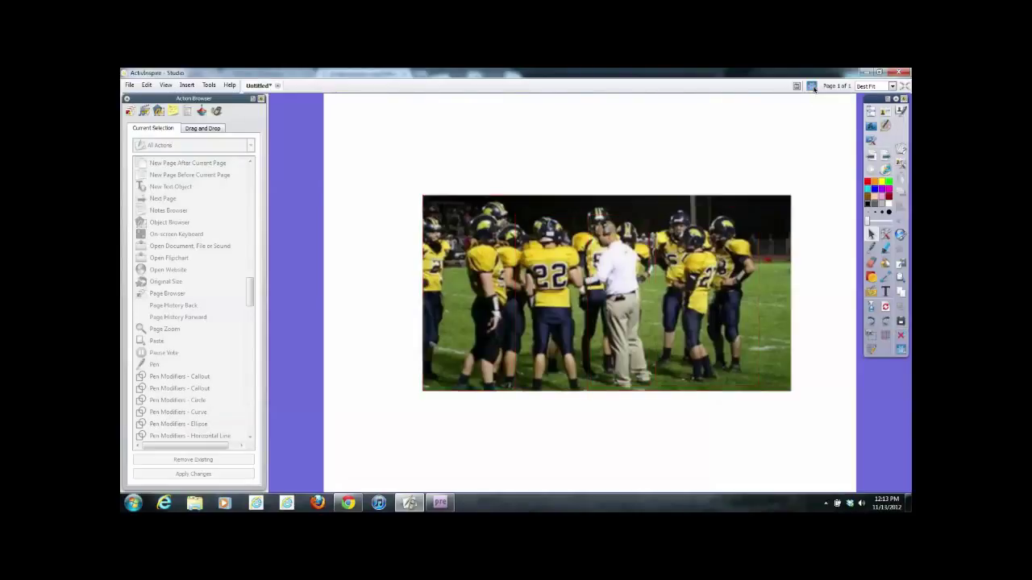
{"action": "left_click", "coordinate": [552, 278]}
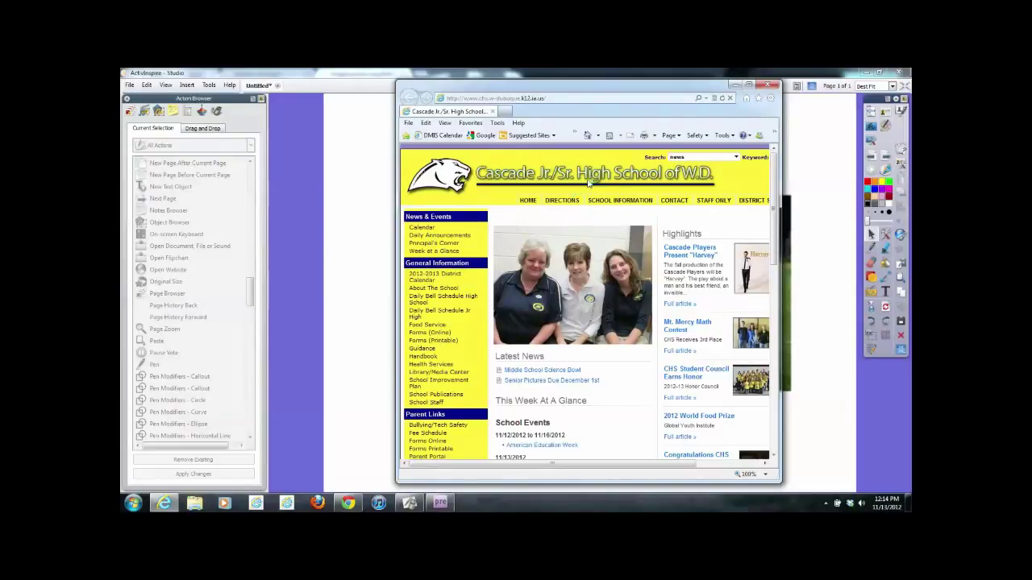
{"action": "left_click", "coordinate": [767, 85]}
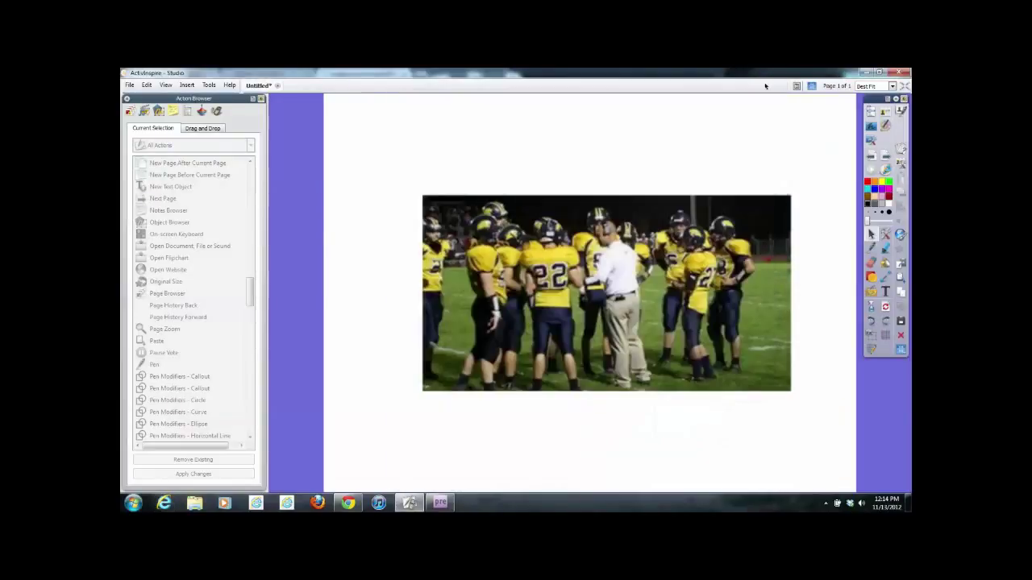
{"action": "left_click", "coordinate": [621, 260]}
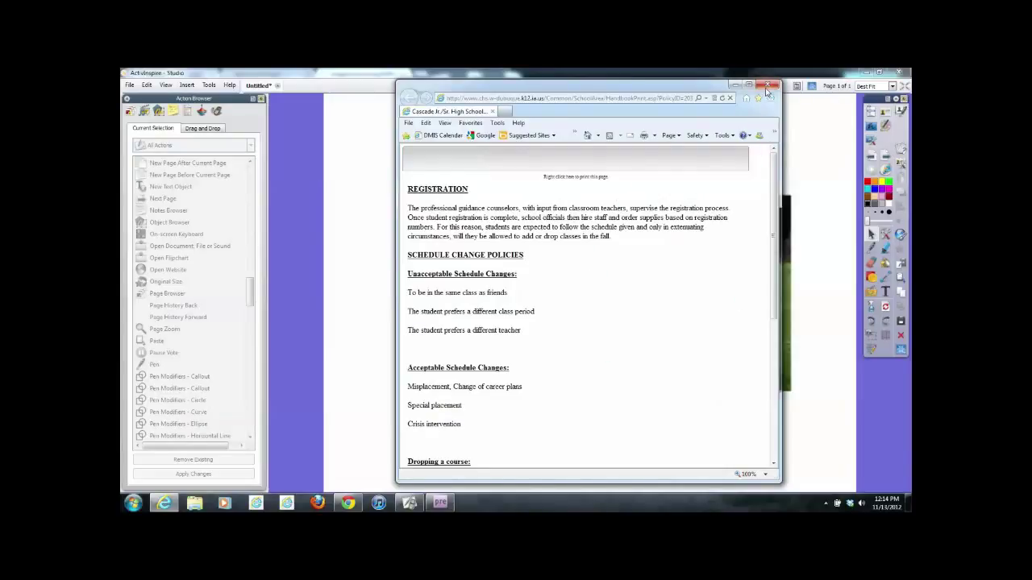
{"action": "left_click", "coordinate": [769, 87]}
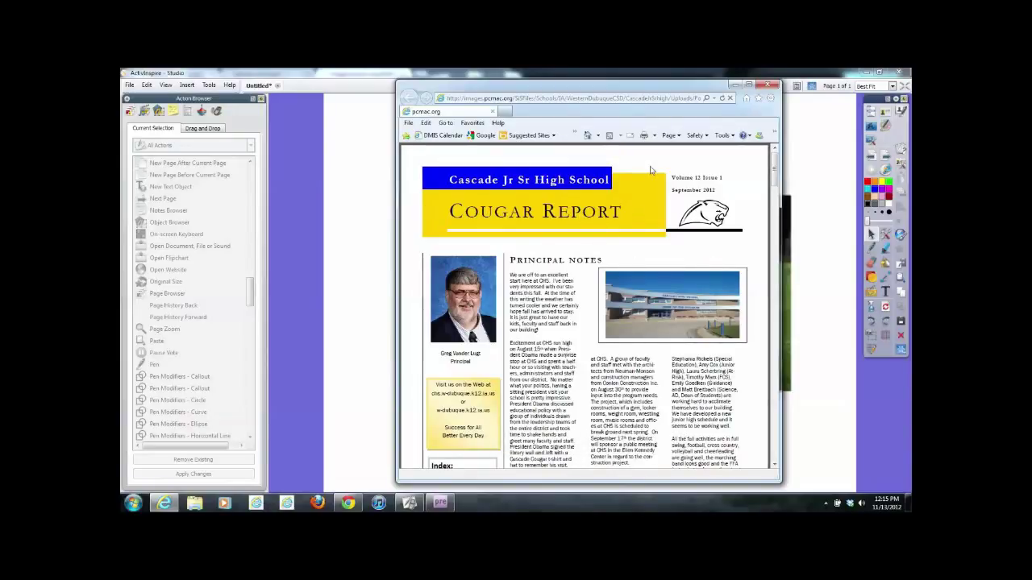
{"action": "left_click", "coordinate": [771, 85]}
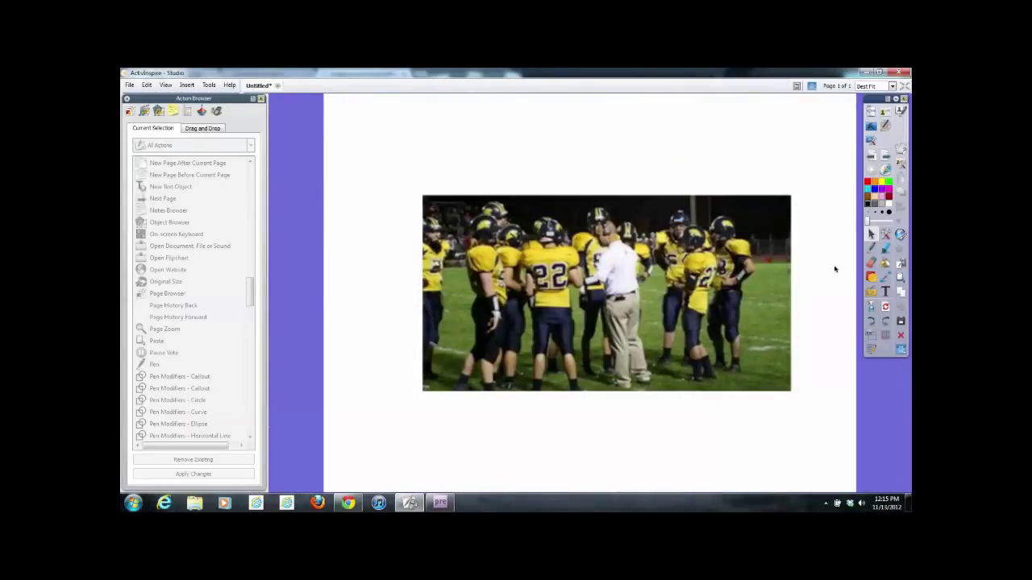